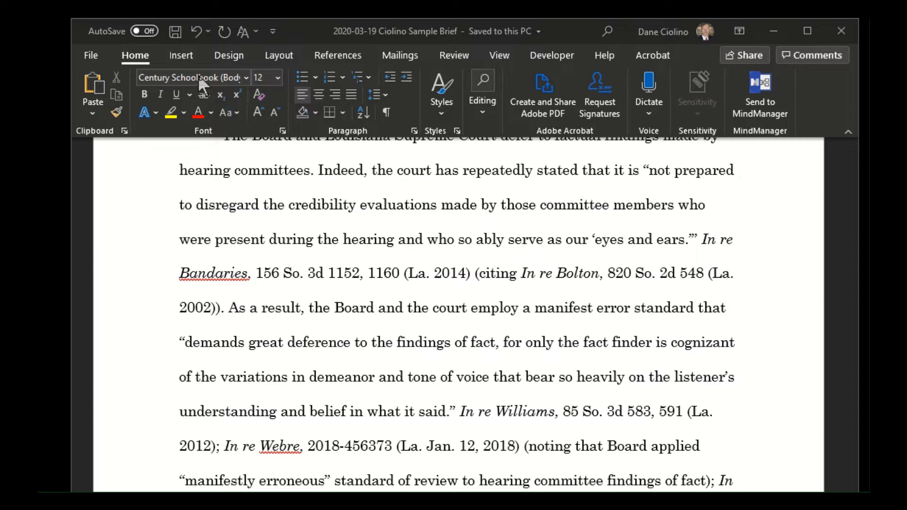
- Show and hide the formatting marks to examine the citation fields, and inspect the In re Bandaries citation under Standard of Review
{"action": "left_click", "coordinate": [387, 111]}
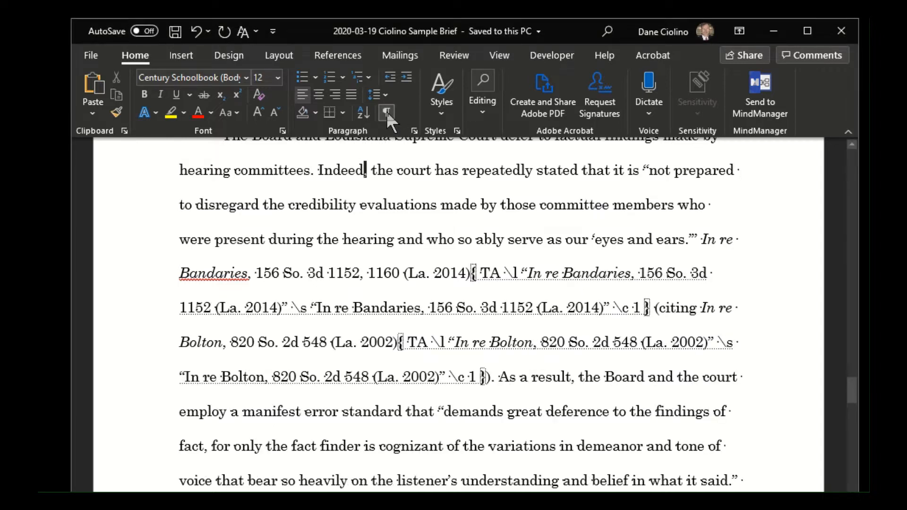
{"action": "left_click", "coordinate": [386, 111]}
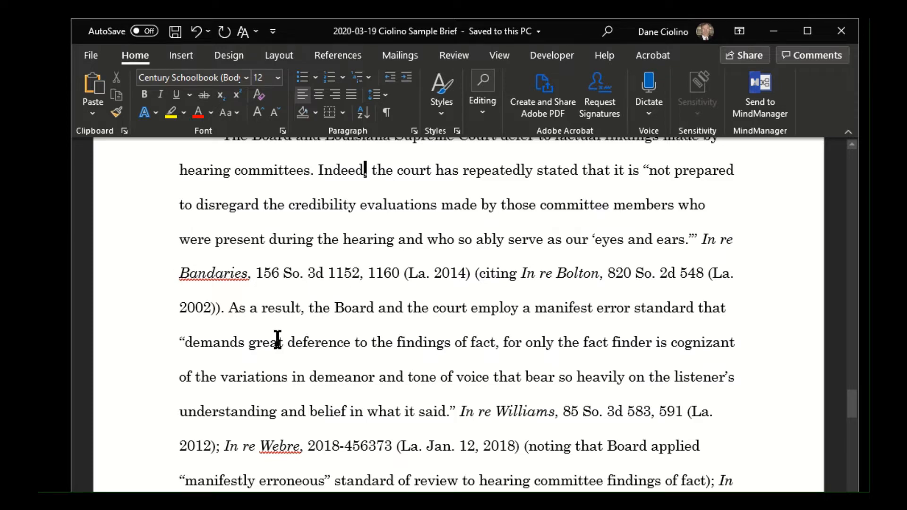
{"action": "scroll", "coordinate": [279, 333], "scroll_direction": "up", "scroll_amount": 2}
{"action": "scroll", "coordinate": [322, 338], "scroll_direction": "up", "scroll_amount": 1}
{"action": "scroll", "coordinate": [324, 334], "scroll_direction": "down", "scroll_amount": 4}
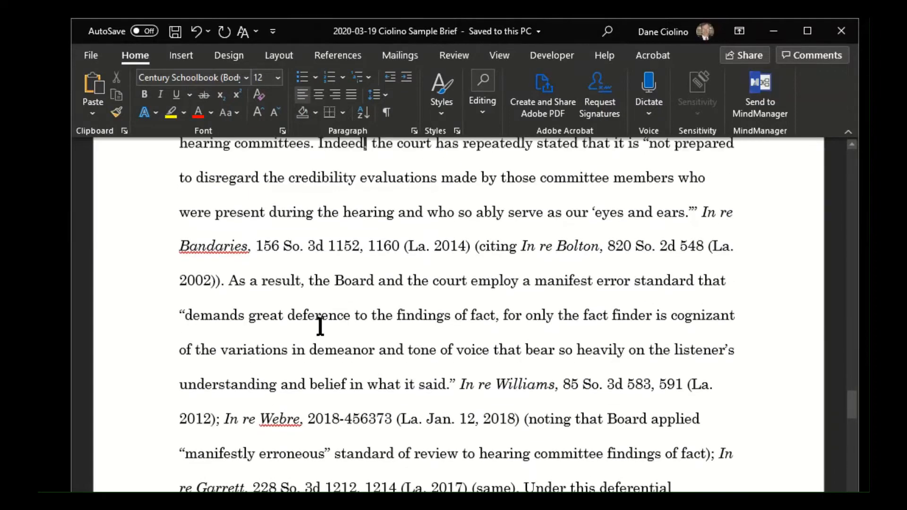
{"action": "scroll", "coordinate": [316, 312], "scroll_direction": "up", "scroll_amount": 1}
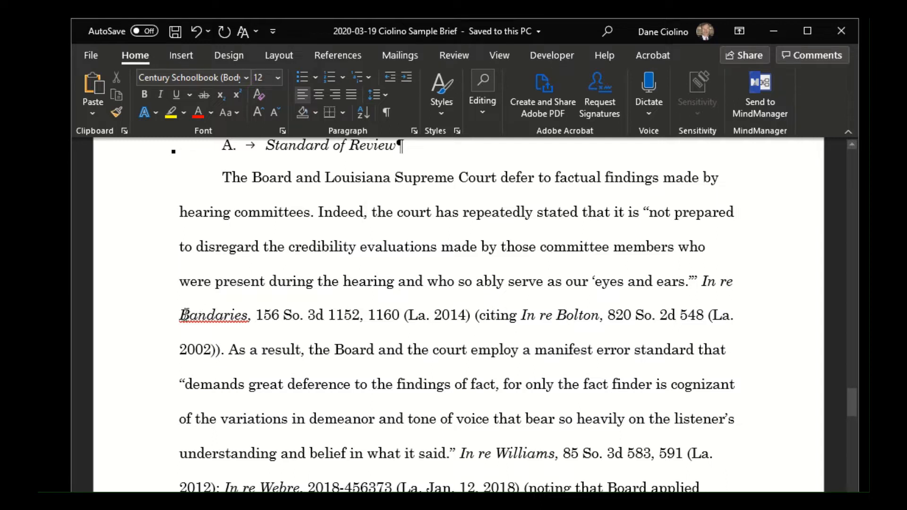
{"action": "left_click_drag", "start_coordinate": [704, 282], "coordinate": [251, 316]}
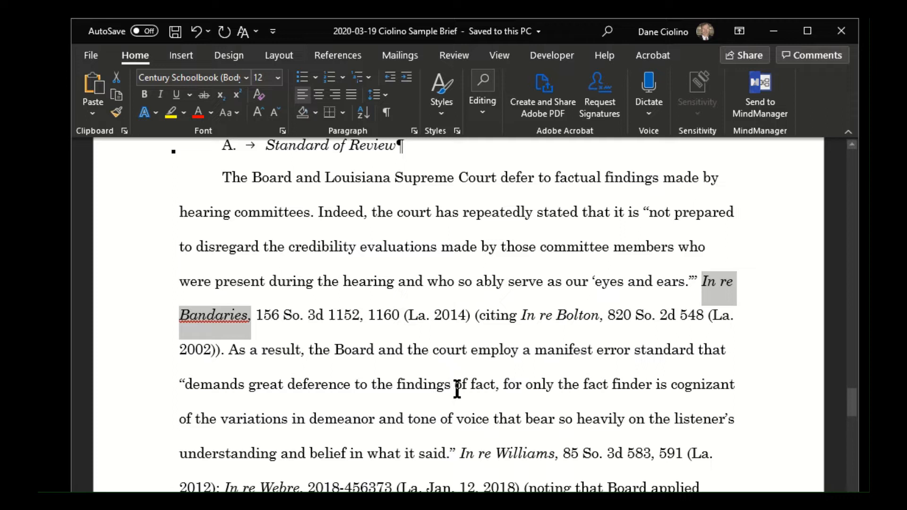
{"action": "left_click", "coordinate": [377, 315]}
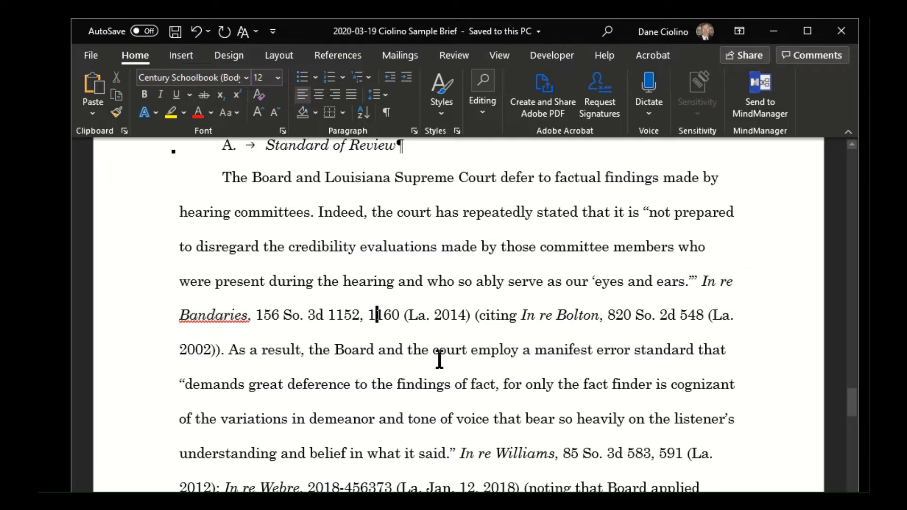
- Examine the Mark Citation dialog for the Table of Authorities and close it without marking anything
{"action": "left_click", "coordinate": [340, 55]}
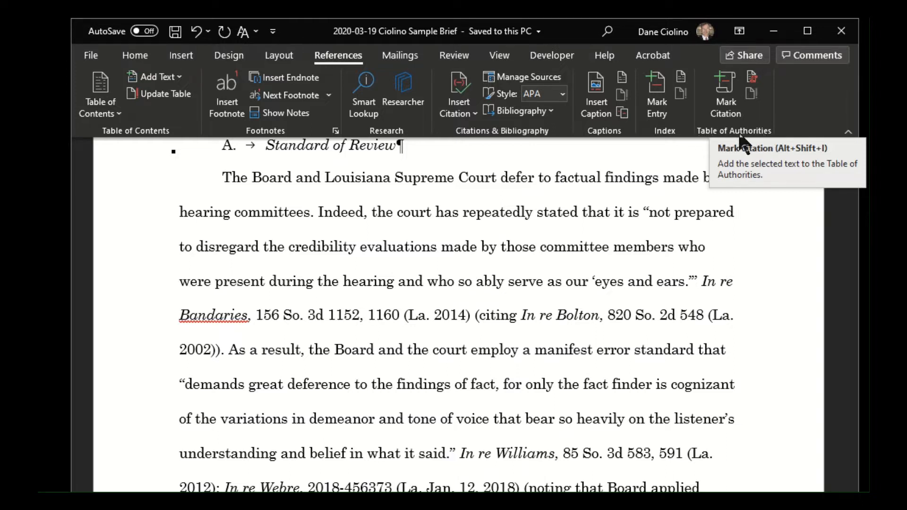
{"action": "left_click", "coordinate": [686, 258]}
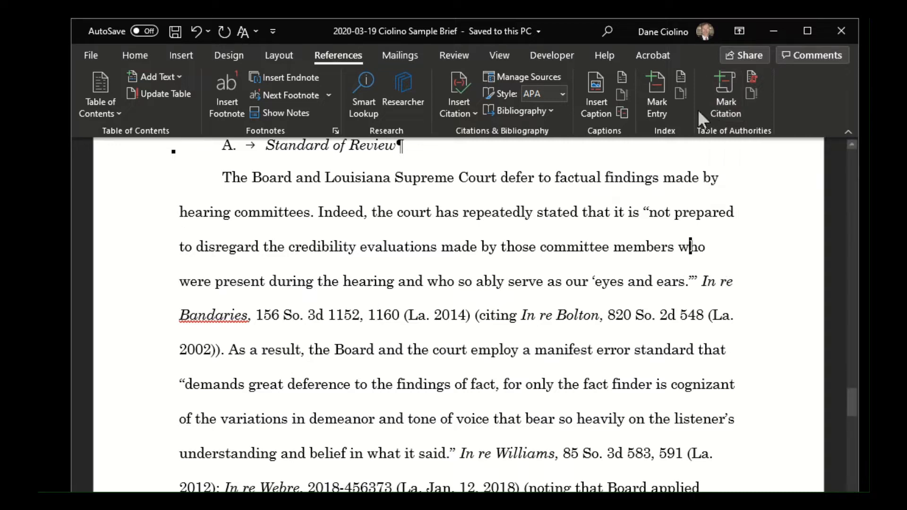
{"action": "left_click", "coordinate": [725, 92]}
{"action": "left_click_drag", "start_coordinate": [529, 421], "coordinate": [676, 248]}
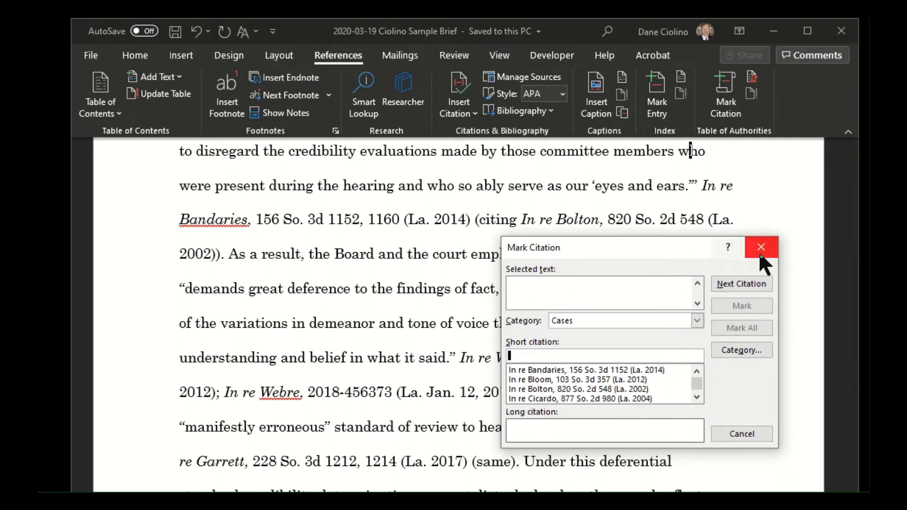
{"action": "left_click", "coordinate": [513, 289]}
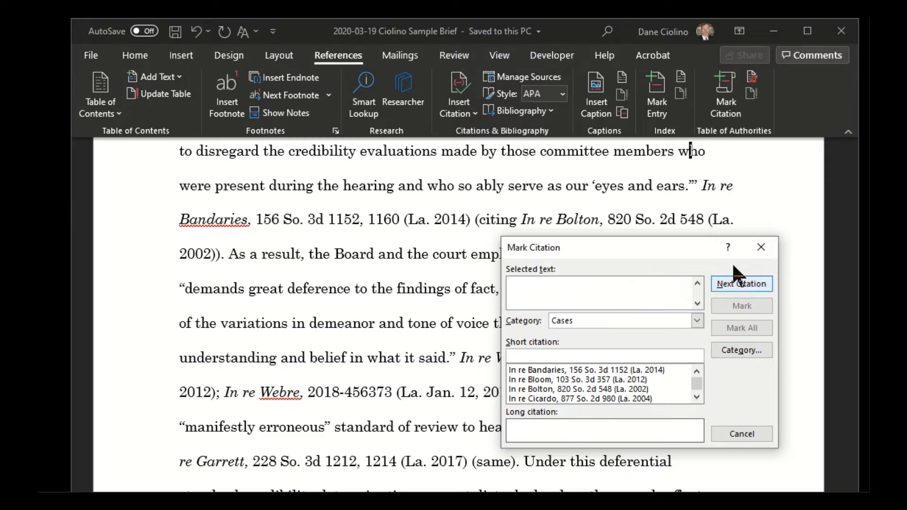
{"action": "left_click", "coordinate": [761, 247]}
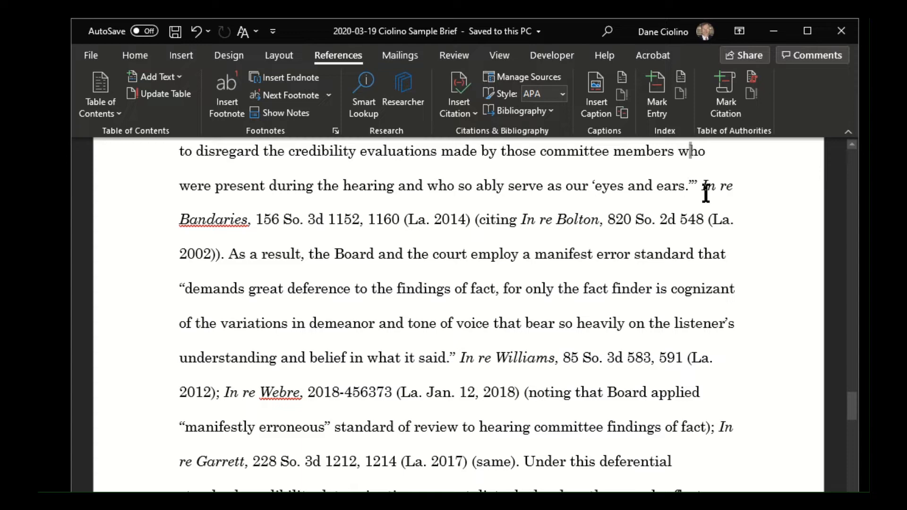
- Show the hidden formatting marks and delete the TA field following the In re Bandaries citation
{"action": "left_click", "coordinate": [124, 54]}
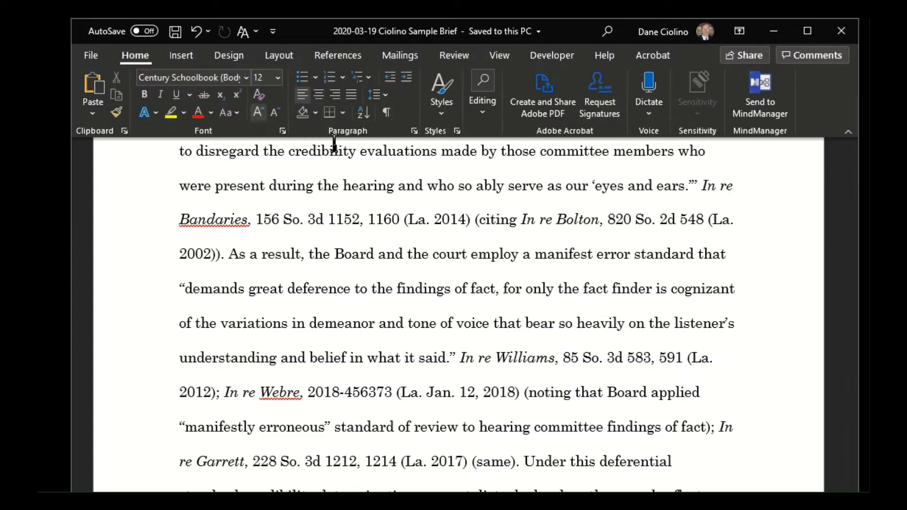
{"action": "left_click", "coordinate": [387, 114]}
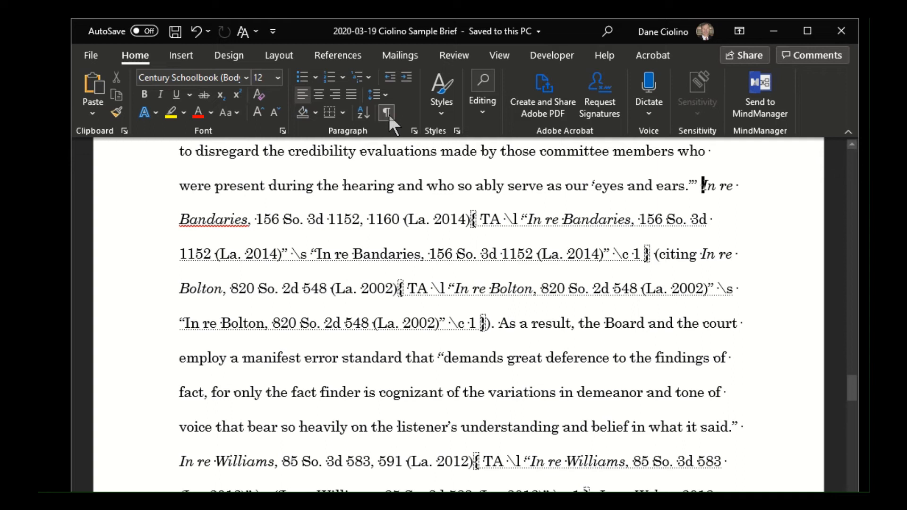
{"action": "double_click", "coordinate": [470, 220]}
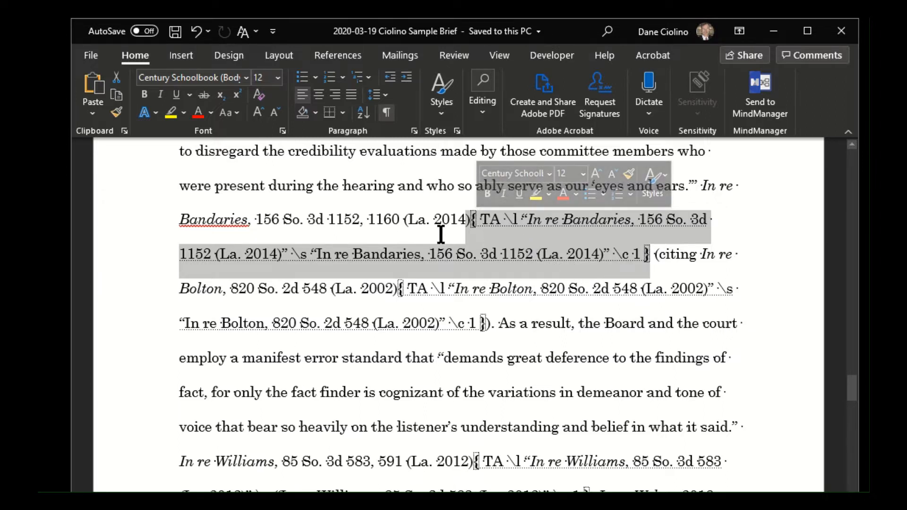
{"action": "left_click", "coordinate": [429, 222]}
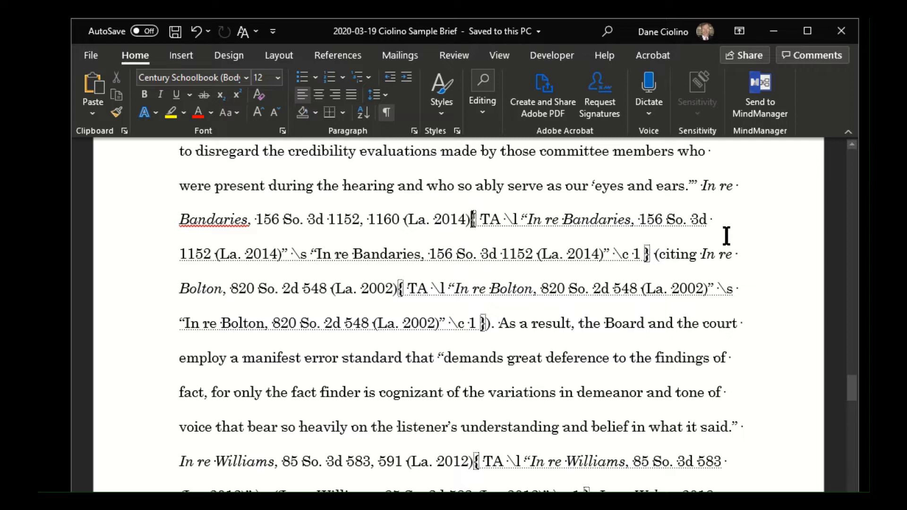
{"action": "key", "text": "Delete"}
{"action": "key", "text": "Delete"}
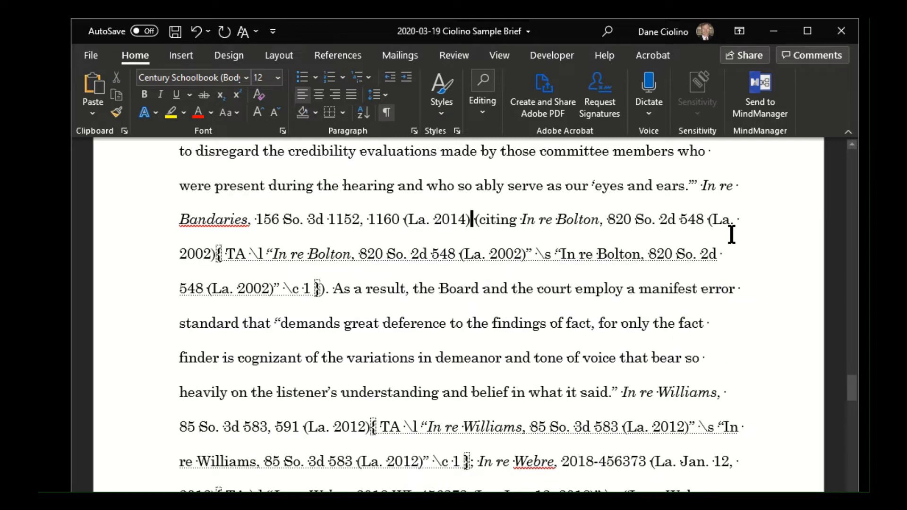
- Delete the TA field following the In re Bolton citation and hide the formatting marks
{"action": "key", "text": "Left"}
{"action": "key", "text": "Left"}
{"action": "key", "text": "Delete"}
{"action": "key", "text": "Delete"}
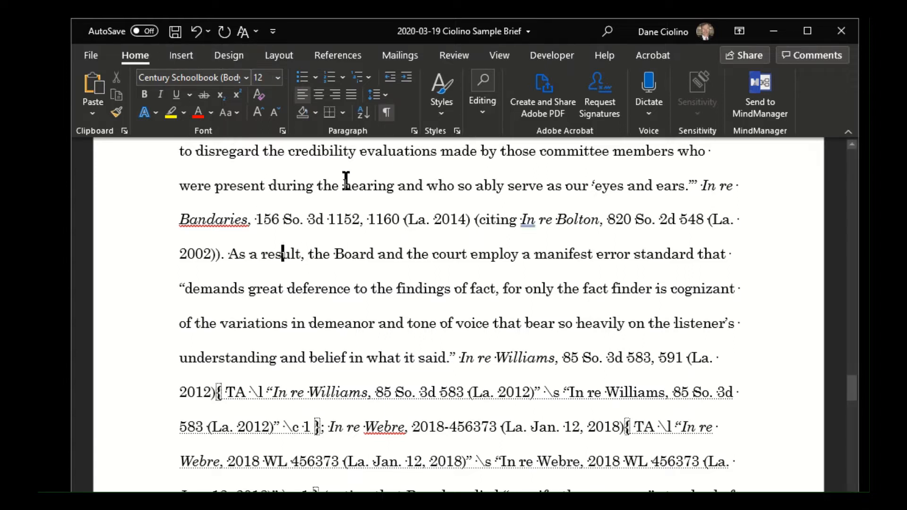
{"action": "left_click", "coordinate": [384, 111]}
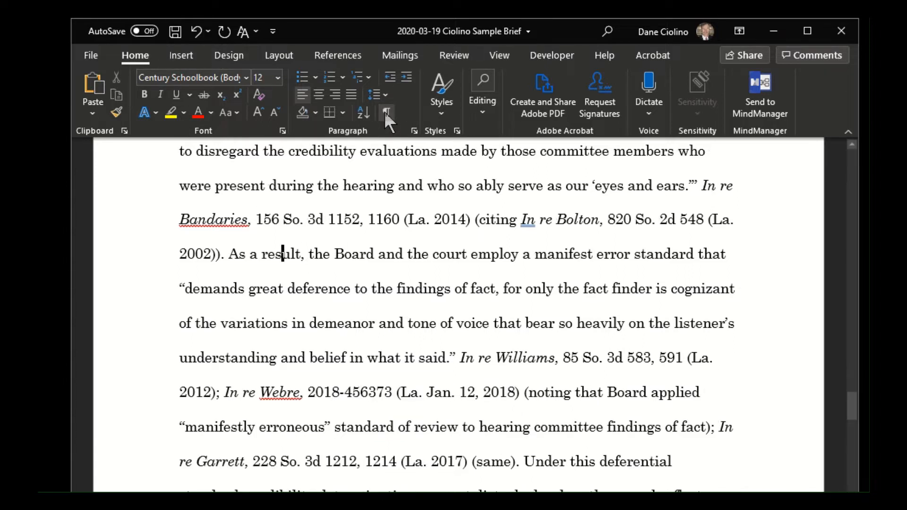
{"action": "left_click", "coordinate": [384, 111]}
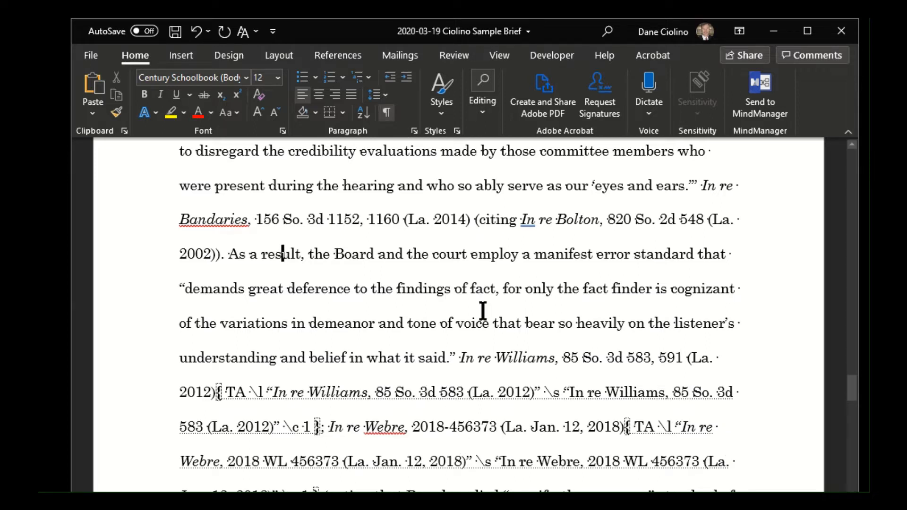
{"action": "left_click", "coordinate": [385, 112]}
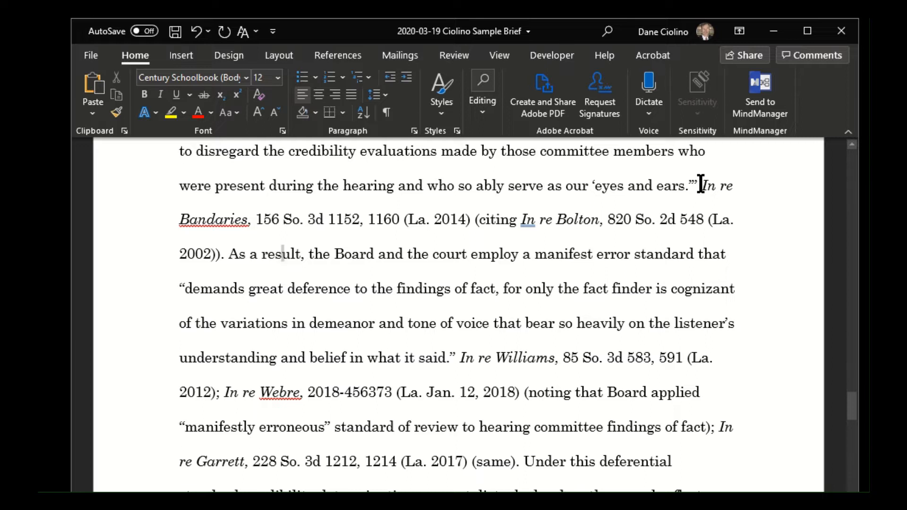
- Start marking the full In re Bandaries citation and remove the pinpoint page 1160 from its selected text in Mark Citation
{"action": "left_click_drag", "start_coordinate": [701, 185], "coordinate": [469, 219]}
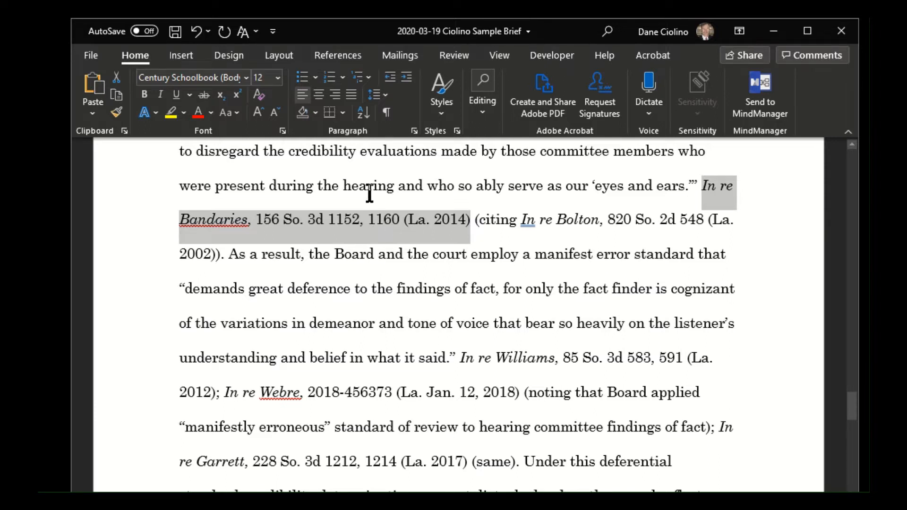
{"action": "left_click", "coordinate": [335, 57]}
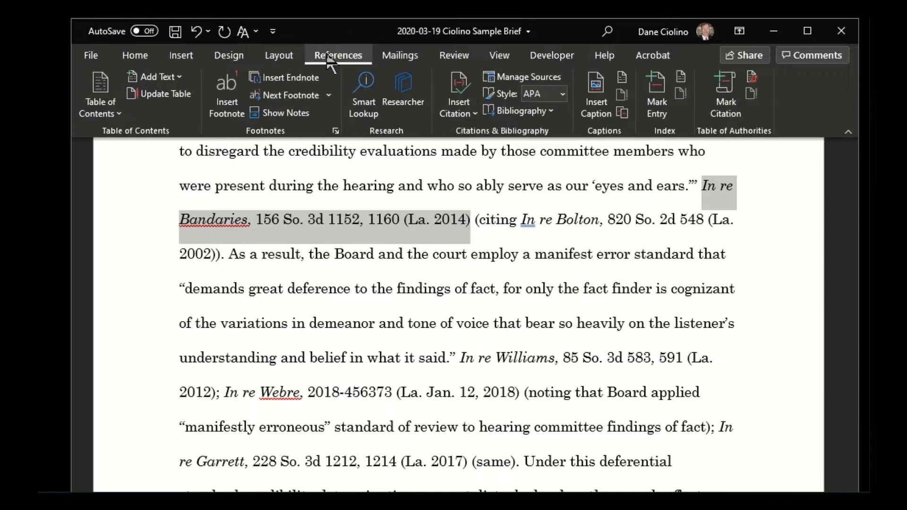
{"action": "left_click", "coordinate": [726, 97]}
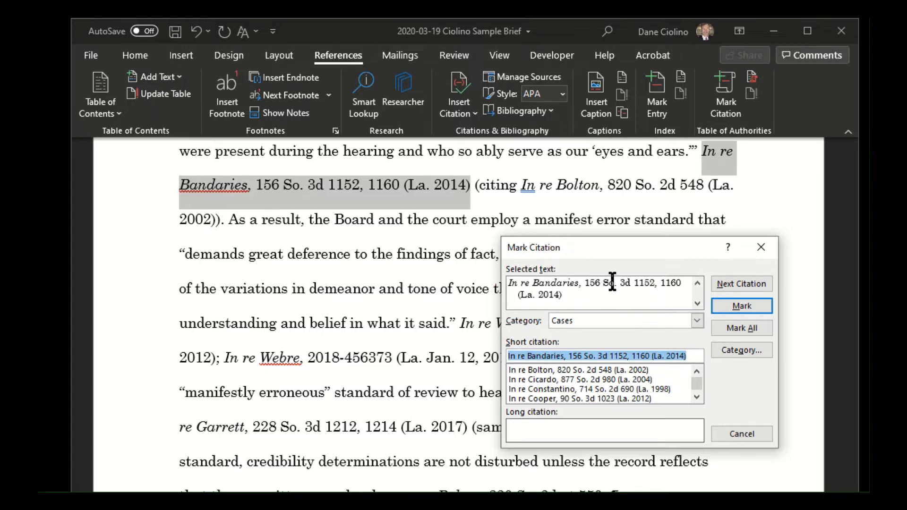
{"action": "left_click", "coordinate": [652, 283]}
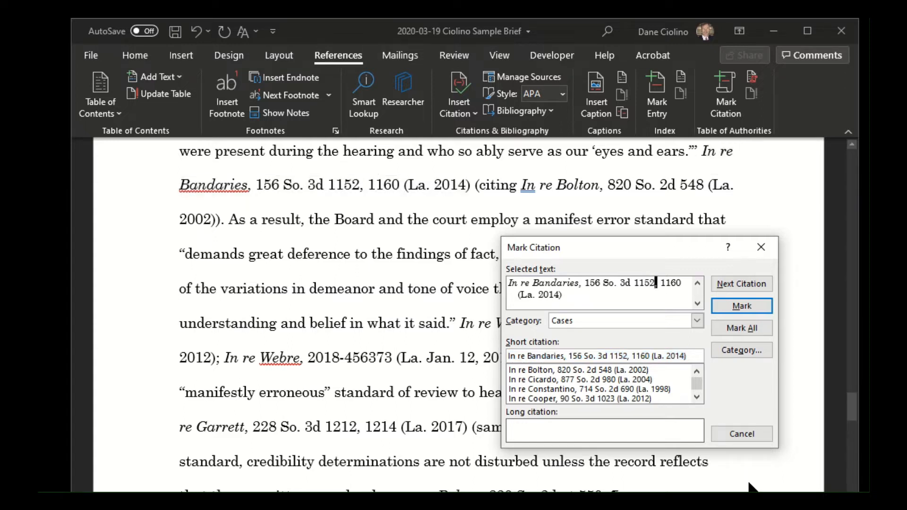
{"action": "key", "text": "Delete"}
{"action": "key", "text": "Delete"}
{"action": "key", "text": "Delete"}
{"action": "key", "text": "Delete"}
{"action": "key", "text": "Delete"}
{"action": "key", "text": "Delete"}
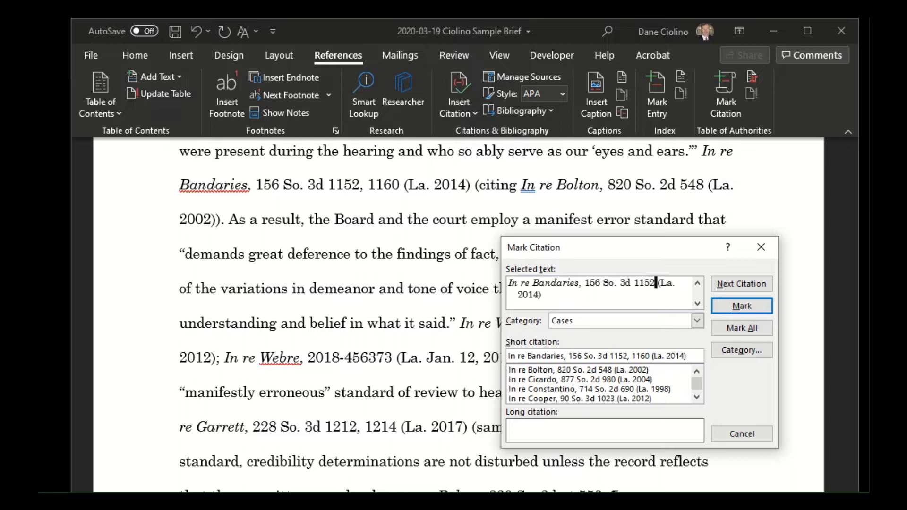
{"action": "key", "text": "BackSpace"}
{"action": "key", "text": "BackSpace"}
{"action": "type", "text": "."}
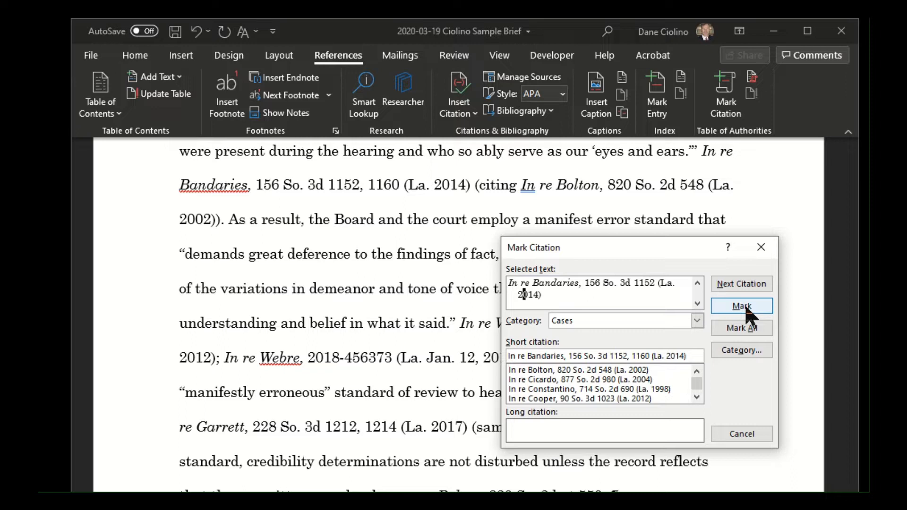
- Mark the In re Bandaries citation under the Cases category and close the Mark Citation dialog
{"action": "left_click", "coordinate": [599, 321]}
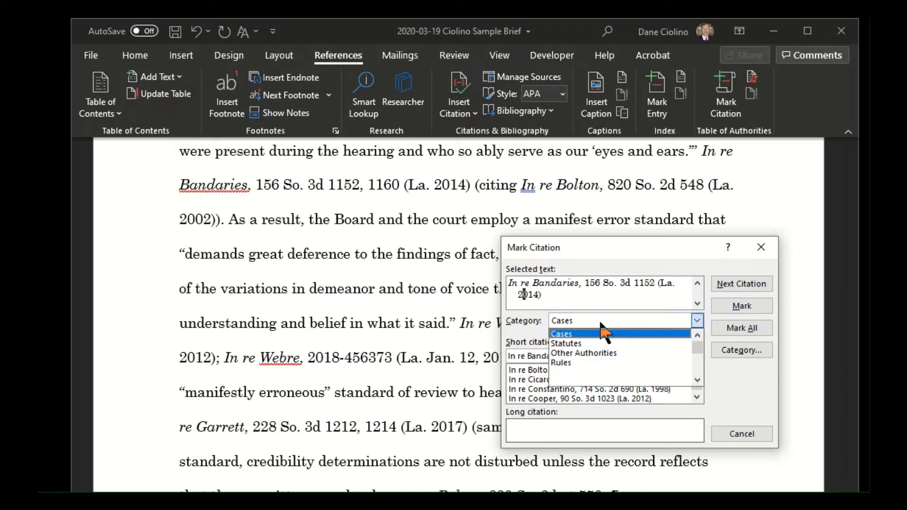
{"action": "left_click", "coordinate": [572, 333]}
{"action": "left_click", "coordinate": [575, 321]}
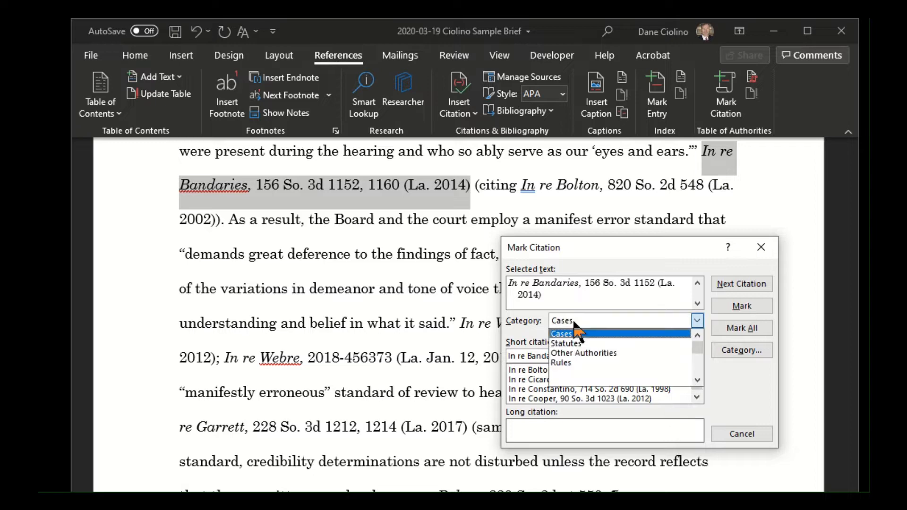
{"action": "left_click", "coordinate": [578, 333]}
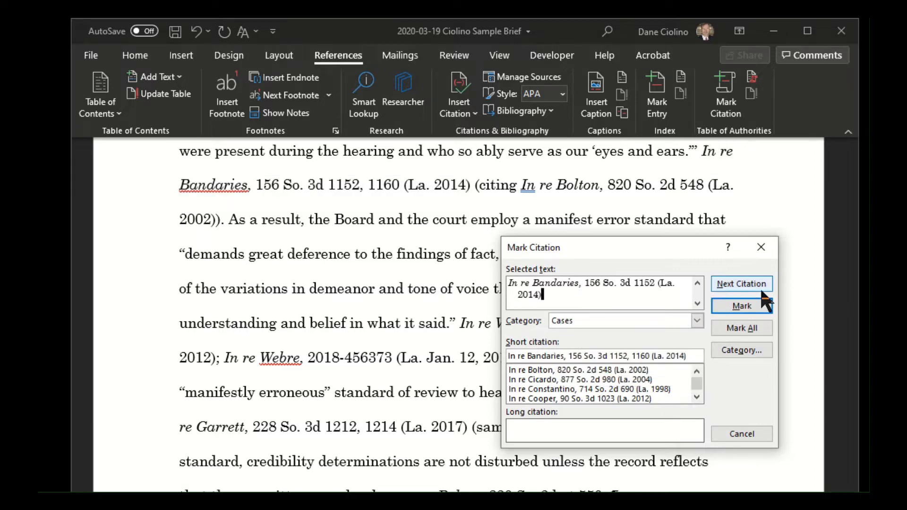
{"action": "left_click", "coordinate": [750, 305]}
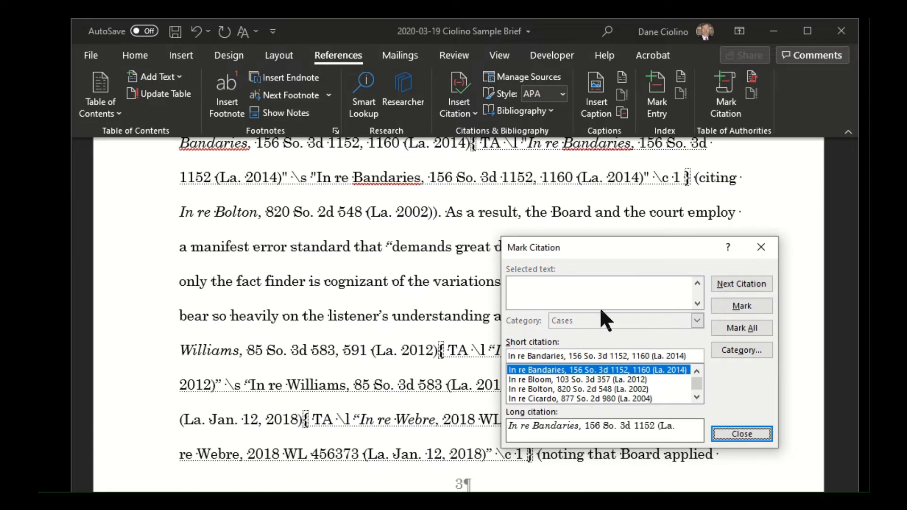
{"action": "scroll", "coordinate": [403, 267], "scroll_direction": "up", "scroll_amount": 2}
{"action": "left_click", "coordinate": [761, 247]}
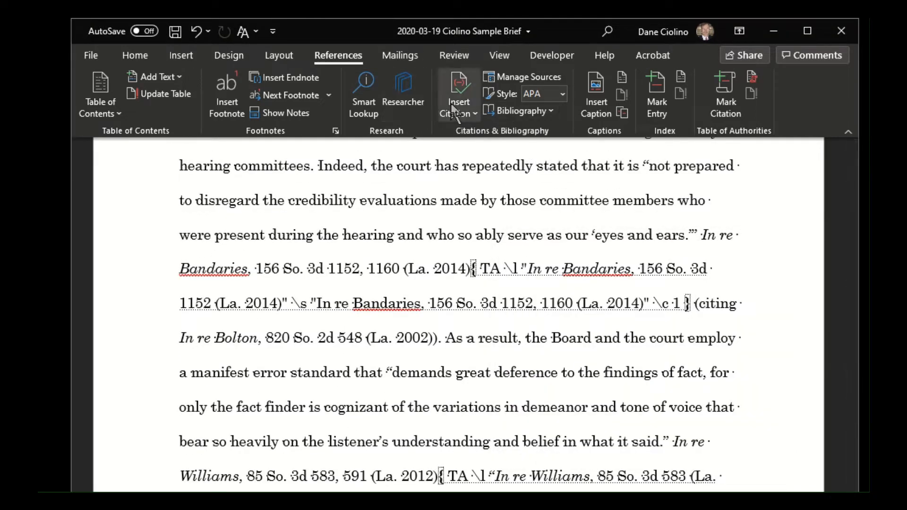
- Select the new In re Bandaries TA field and toggle the formatting marks off and on to compare both views
{"action": "left_click", "coordinate": [467, 270]}
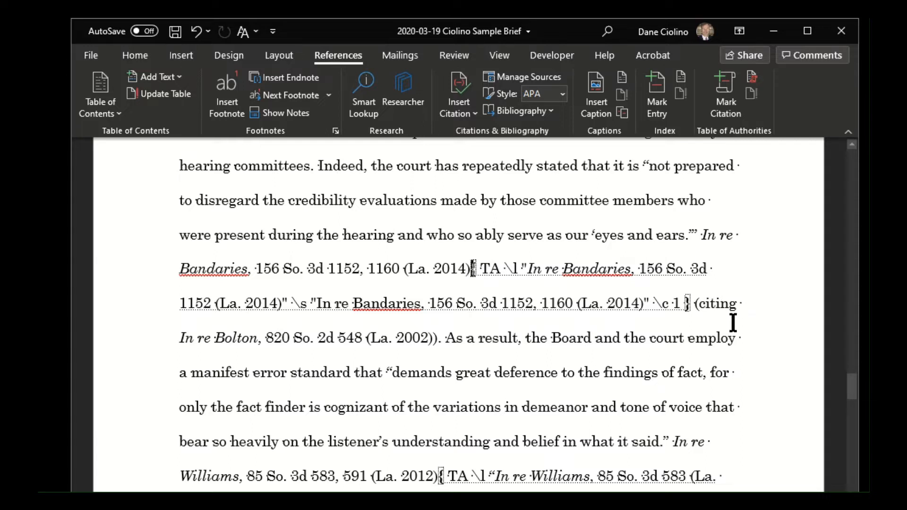
{"action": "left_click", "coordinate": [471, 268]}
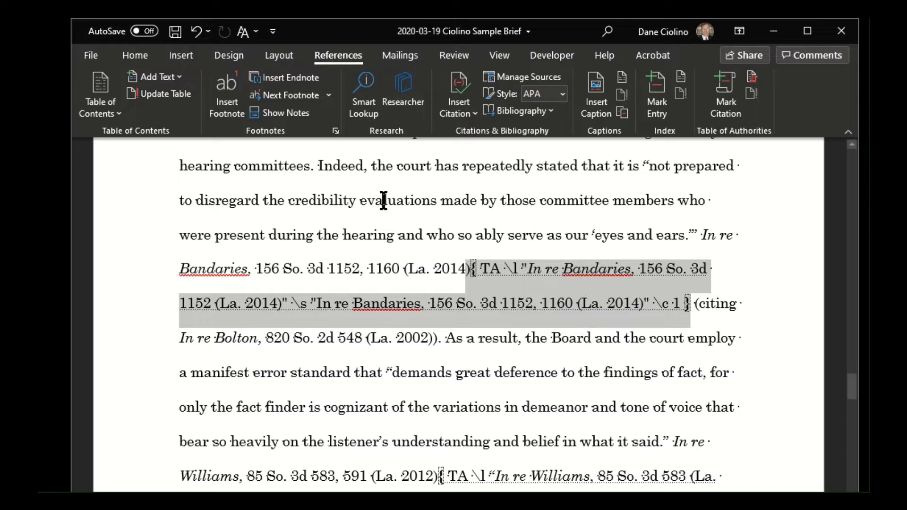
{"action": "left_click", "coordinate": [156, 58]}
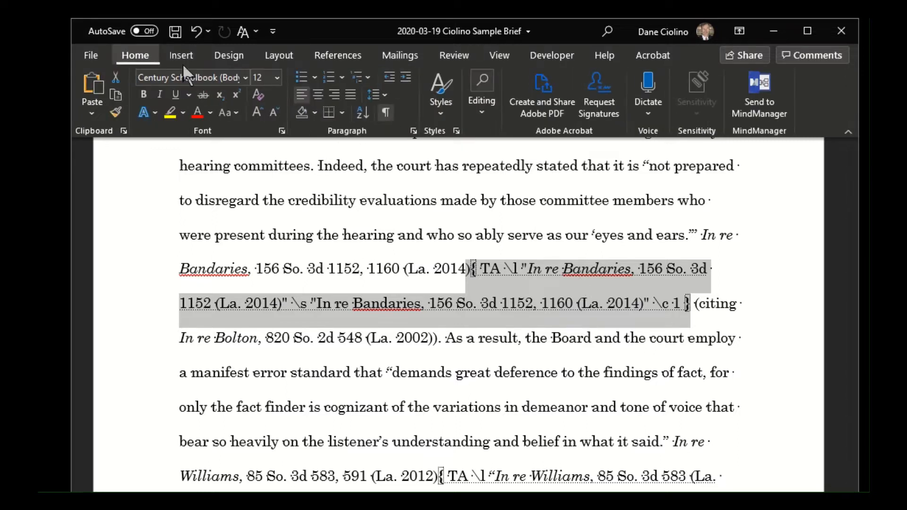
{"action": "left_click", "coordinate": [390, 114]}
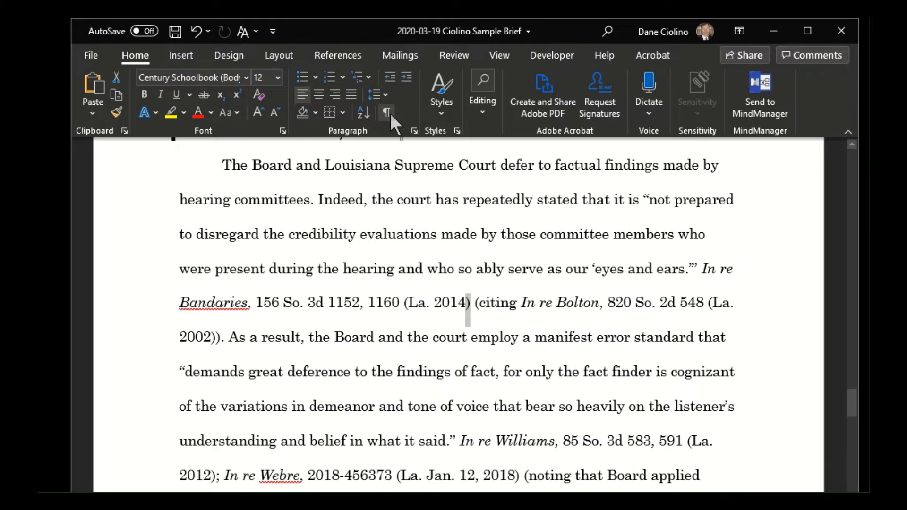
{"action": "left_click", "coordinate": [390, 114]}
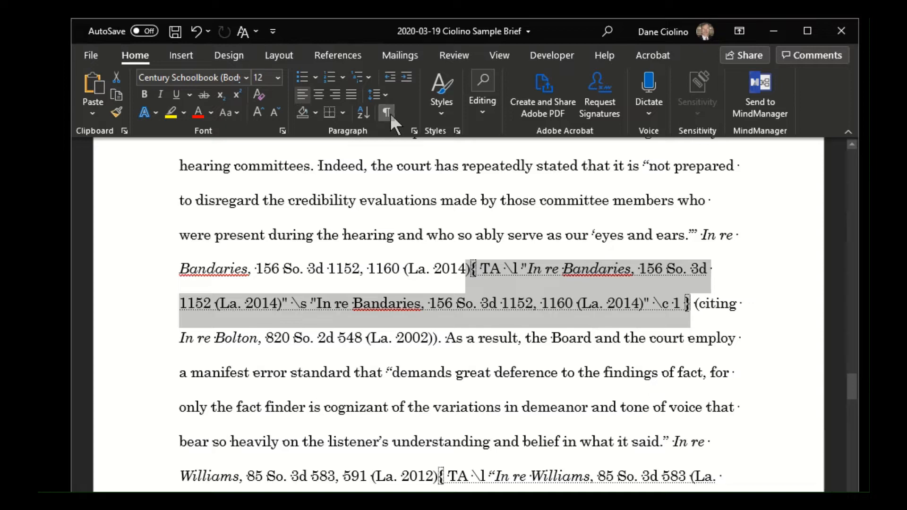
- Toggle the formatting marks to compare both views, leave them hidden, and place the cursor in the In re Bandaries citation
{"action": "left_click", "coordinate": [391, 114]}
{"action": "left_click", "coordinate": [390, 114]}
{"action": "left_click", "coordinate": [391, 114]}
{"action": "left_click", "coordinate": [372, 301]}
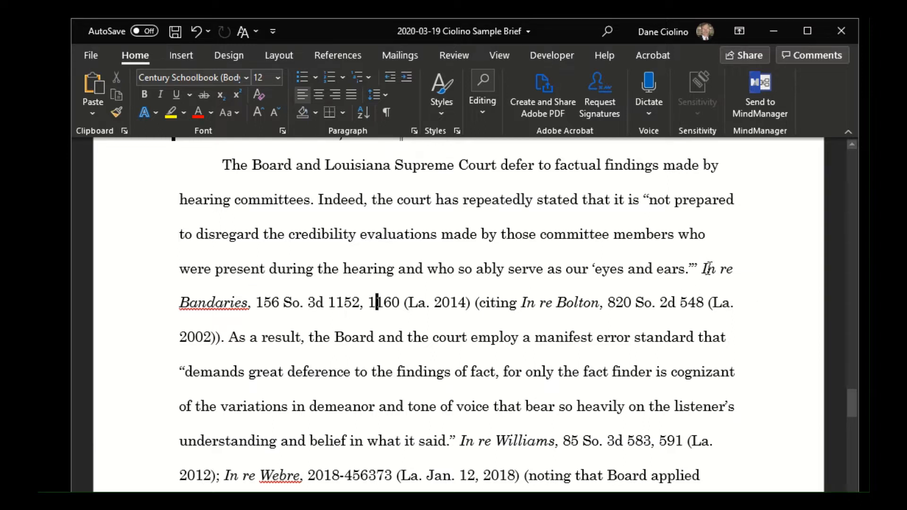
- Select the full In re Bandaries citation, review its entry in Mark Citation, and close the dialog without marking
{"action": "left_click_drag", "start_coordinate": [702, 270], "coordinate": [464, 301]}
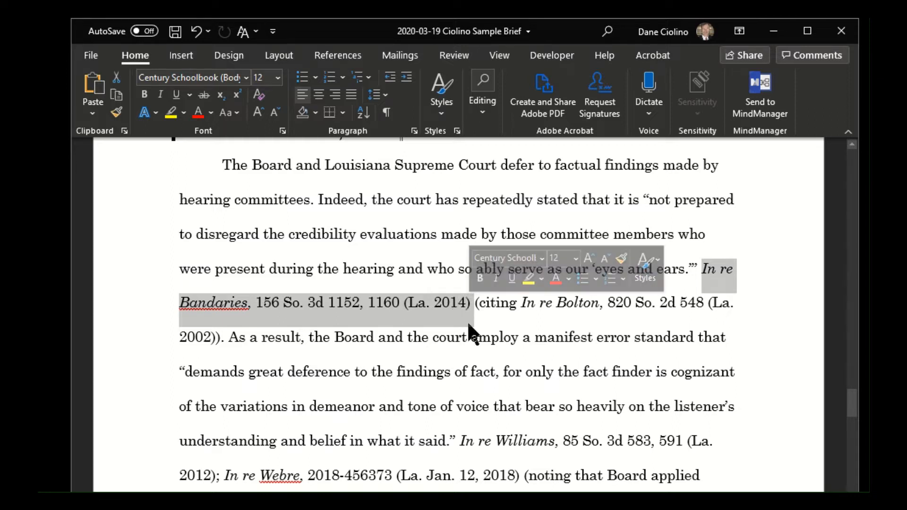
{"action": "left_click", "coordinate": [476, 304]}
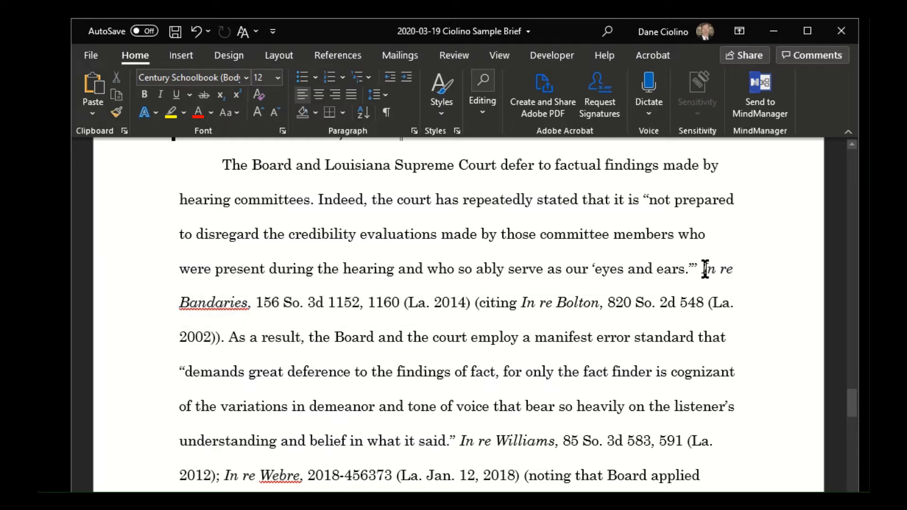
{"action": "left_click_drag", "start_coordinate": [704, 269], "coordinate": [469, 304]}
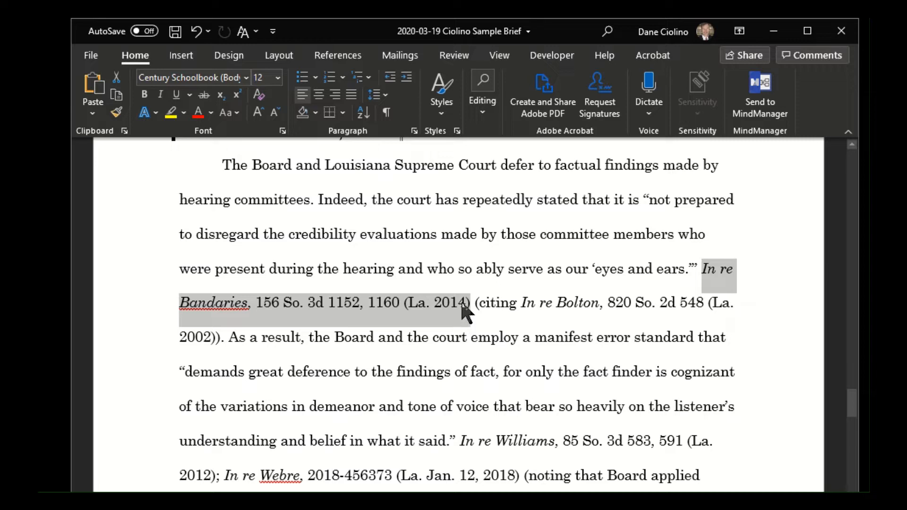
{"action": "left_click", "coordinate": [337, 57]}
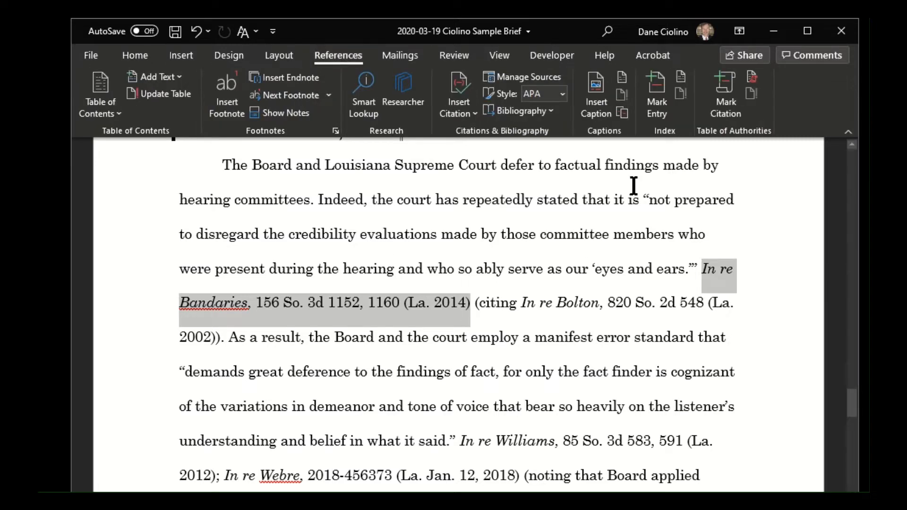
{"action": "left_click", "coordinate": [728, 101]}
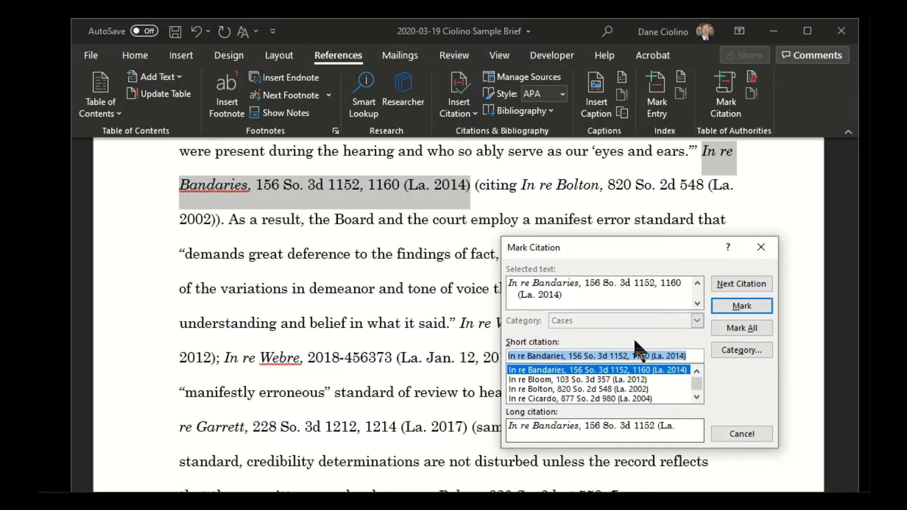
{"action": "left_click", "coordinate": [761, 247]}
{"action": "left_click", "coordinate": [536, 220]}
- Examine the full and short case citations throughout the Standard of Review section on page 3
{"action": "scroll", "coordinate": [556, 319], "scroll_direction": "up", "scroll_amount": 3}
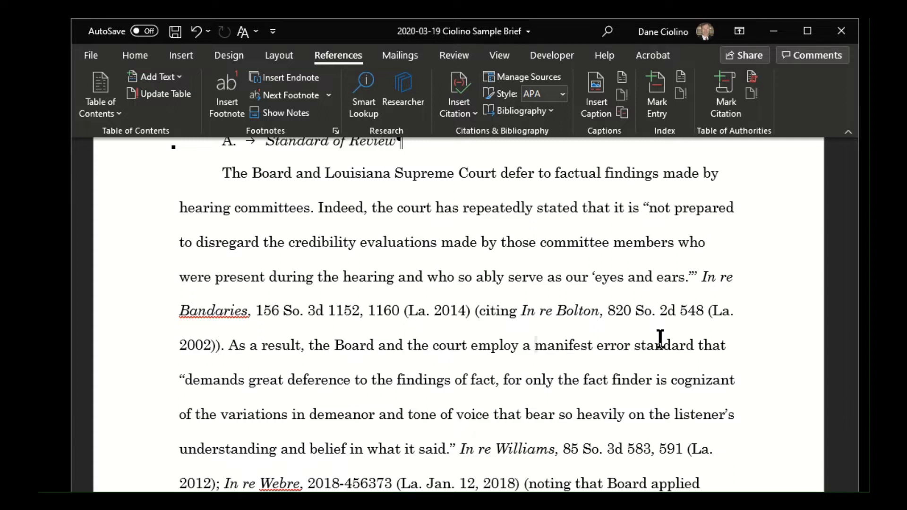
{"action": "scroll", "coordinate": [492, 269], "scroll_direction": "down", "scroll_amount": 3}
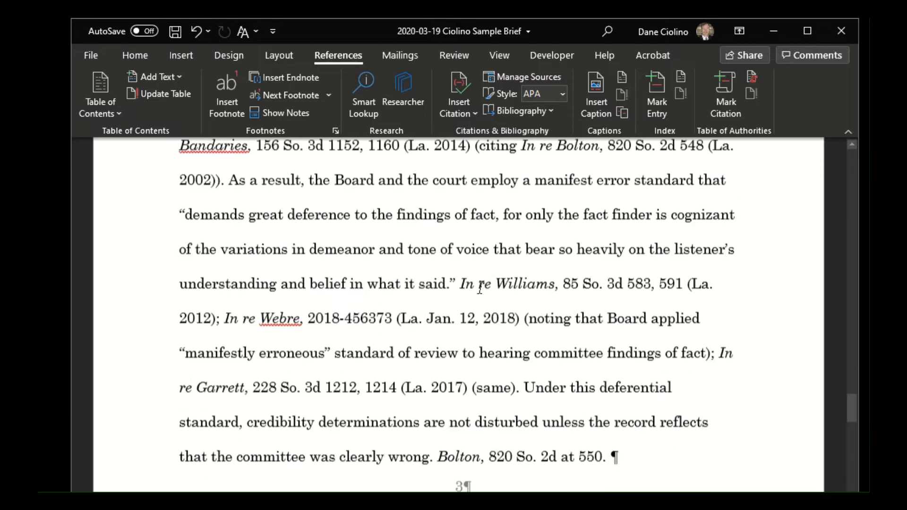
{"action": "scroll", "coordinate": [477, 315], "scroll_direction": "down", "scroll_amount": 3}
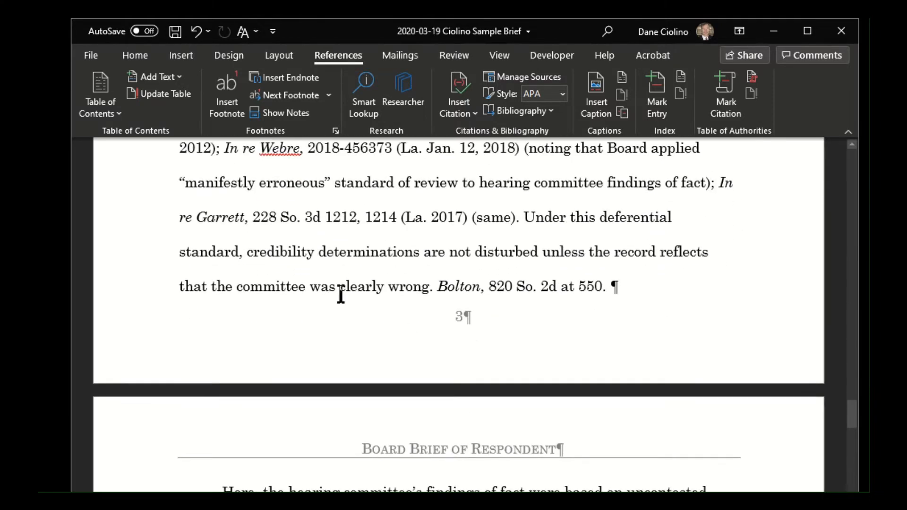
{"action": "scroll", "coordinate": [425, 281], "scroll_direction": "down", "scroll_amount": 1}
{"action": "scroll", "coordinate": [443, 276], "scroll_direction": "up", "scroll_amount": 3}
{"action": "scroll", "coordinate": [446, 274], "scroll_direction": "down", "scroll_amount": 2}
{"action": "scroll", "coordinate": [456, 284], "scroll_direction": "down", "scroll_amount": 1}
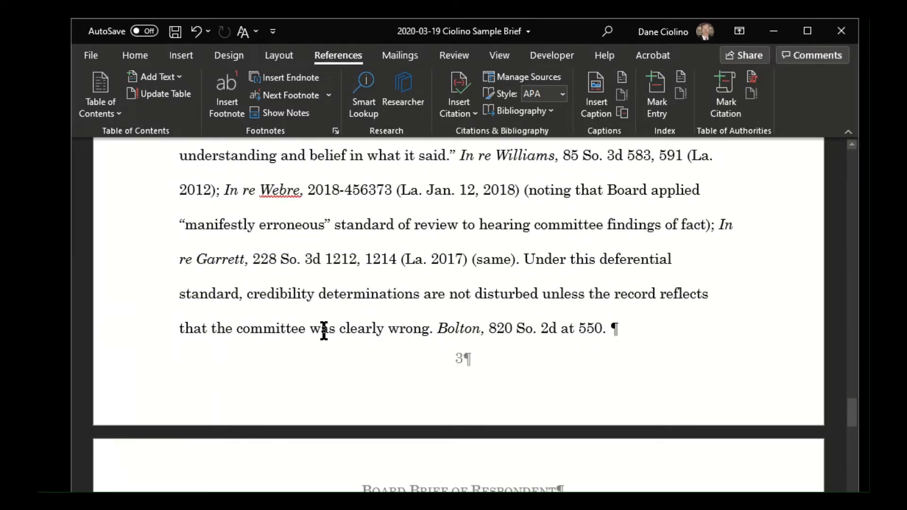
{"action": "scroll", "coordinate": [323, 329], "scroll_direction": "up", "scroll_amount": 15}
{"action": "scroll", "coordinate": [303, 330], "scroll_direction": "up", "scroll_amount": 15}
{"action": "scroll", "coordinate": [300, 325], "scroll_direction": "up", "scroll_amount": 8}
{"action": "scroll", "coordinate": [289, 321], "scroll_direction": "down", "scroll_amount": 14}
{"action": "scroll", "coordinate": [284, 331], "scroll_direction": "down", "scroll_amount": 18}
{"action": "scroll", "coordinate": [297, 356], "scroll_direction": "down", "scroll_amount": 10}
- Compare the short Bolton reference at the end of page 3 with the full In re Bolton citation above it
{"action": "left_click", "coordinate": [433, 343]}
{"action": "scroll", "coordinate": [422, 338], "scroll_direction": "up", "scroll_amount": 2}
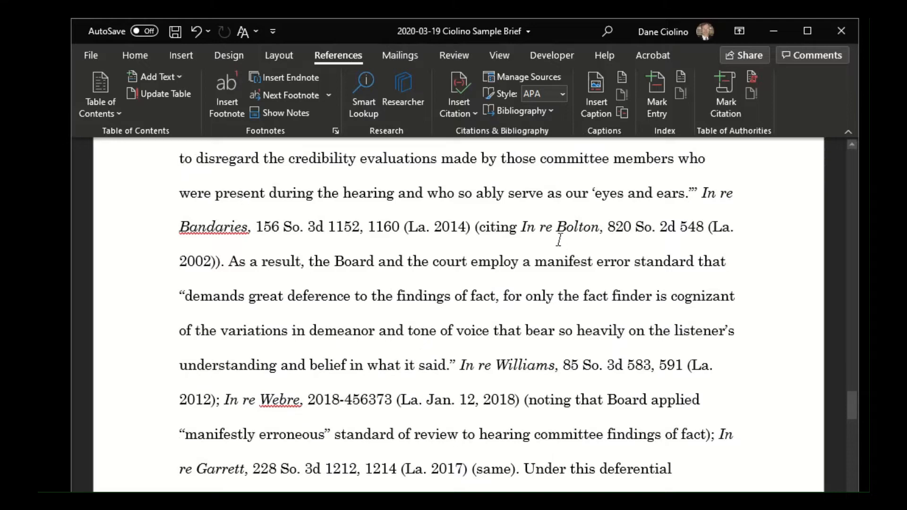
{"action": "left_click_drag", "start_coordinate": [511, 227], "coordinate": [220, 264]}
{"action": "scroll", "coordinate": [541, 355], "scroll_direction": "down", "scroll_amount": 2}
{"action": "left_click", "coordinate": [449, 371]}
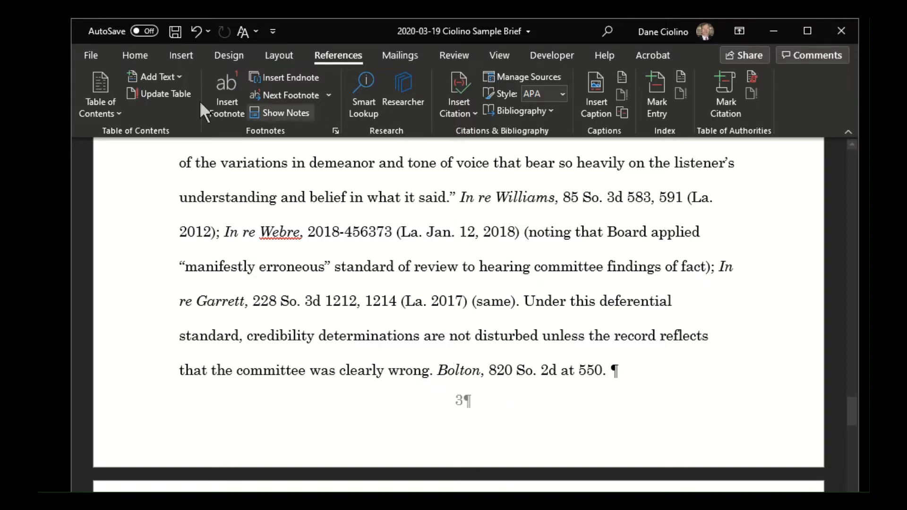
{"action": "left_click", "coordinate": [134, 54]}
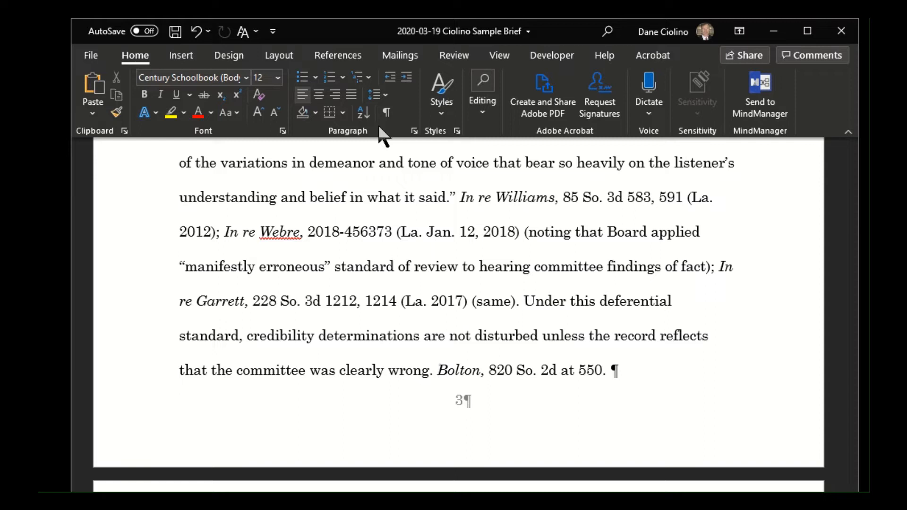
{"action": "left_click_drag", "start_coordinate": [437, 370], "coordinate": [589, 369]}
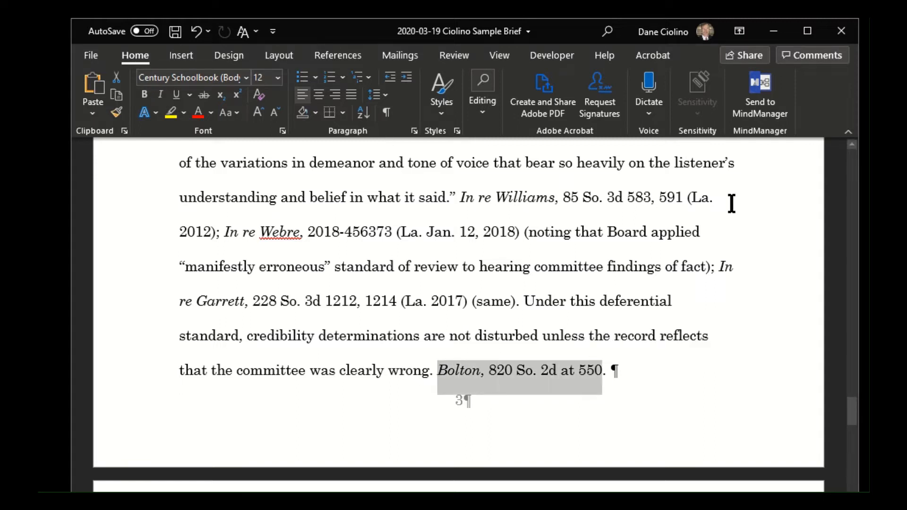
{"action": "left_click", "coordinate": [333, 56]}
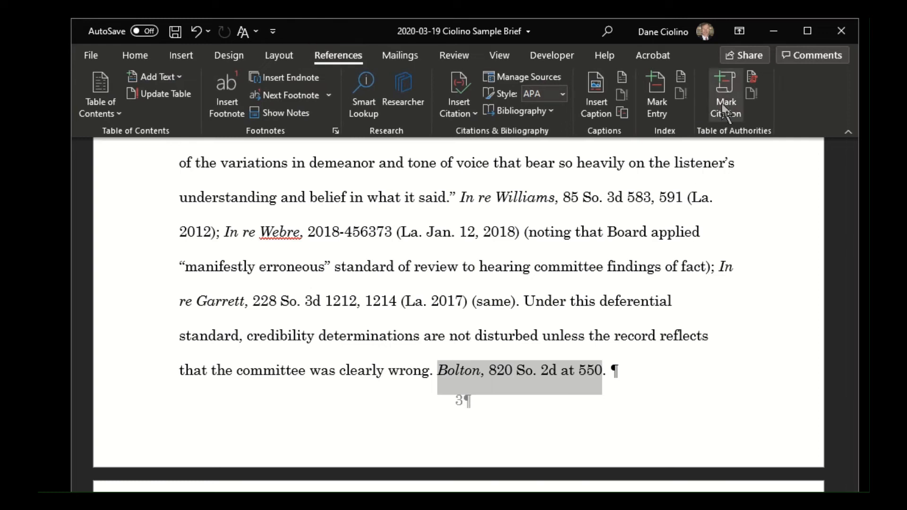
{"action": "left_click", "coordinate": [720, 109]}
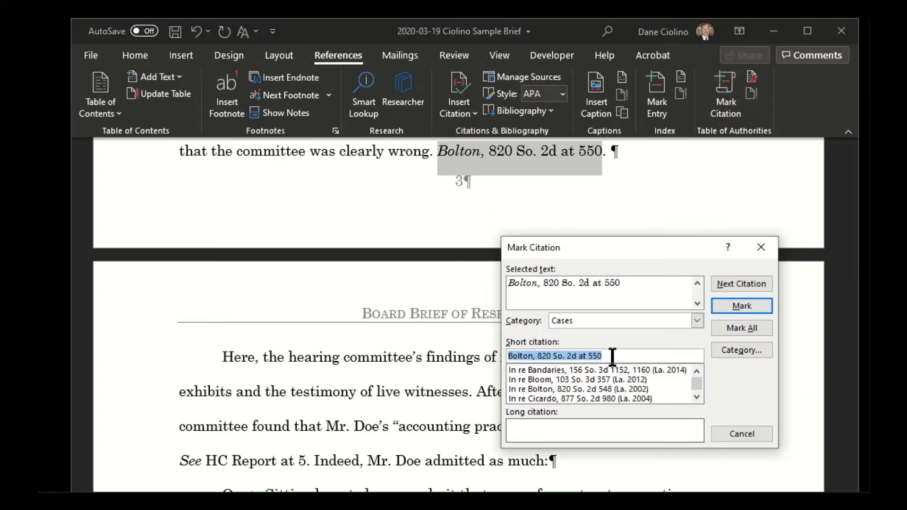
{"action": "left_click", "coordinate": [761, 247]}
{"action": "left_click", "coordinate": [384, 466]}
- Mark the short Bolton reference just before its text, using the stored citation In re Bolton, 820 So. 2d 548 (La. 2002)
{"action": "scroll", "coordinate": [458, 466], "scroll_direction": "up", "scroll_amount": 3}
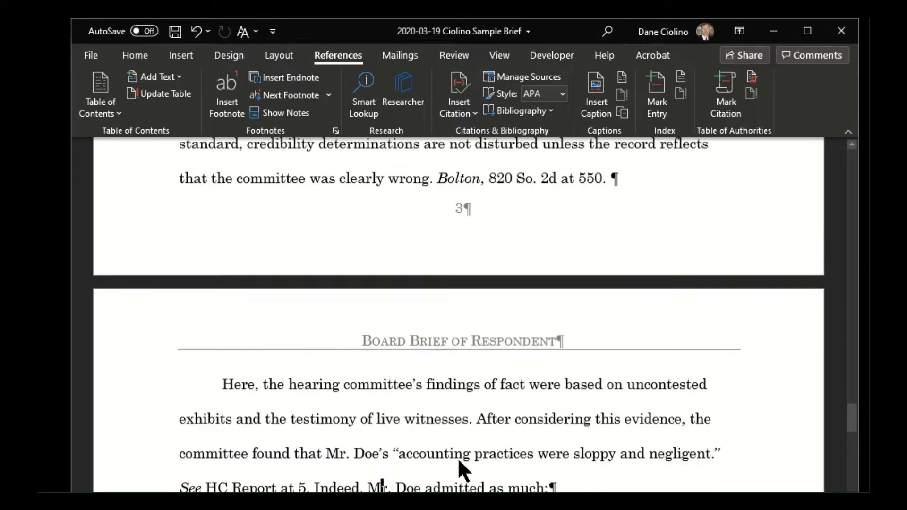
{"action": "left_click", "coordinate": [440, 321]}
{"action": "left_click", "coordinate": [724, 110]}
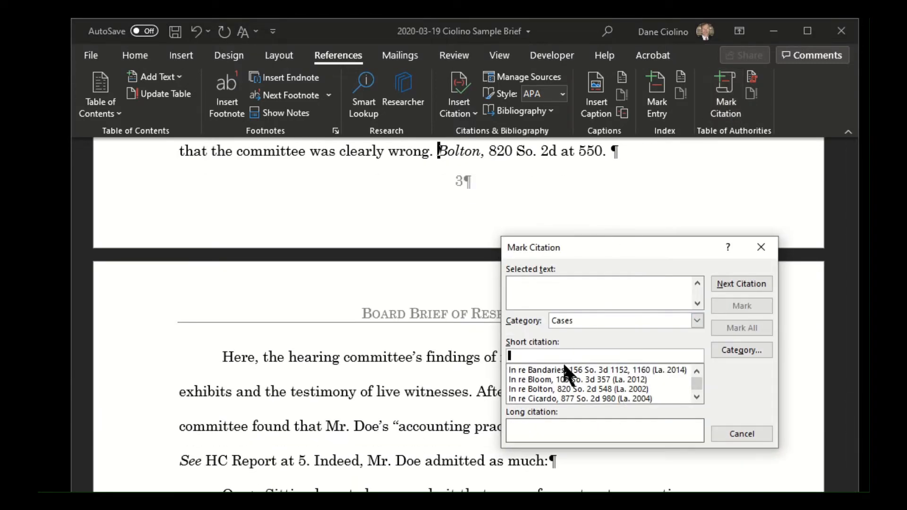
{"action": "left_click", "coordinate": [547, 389]}
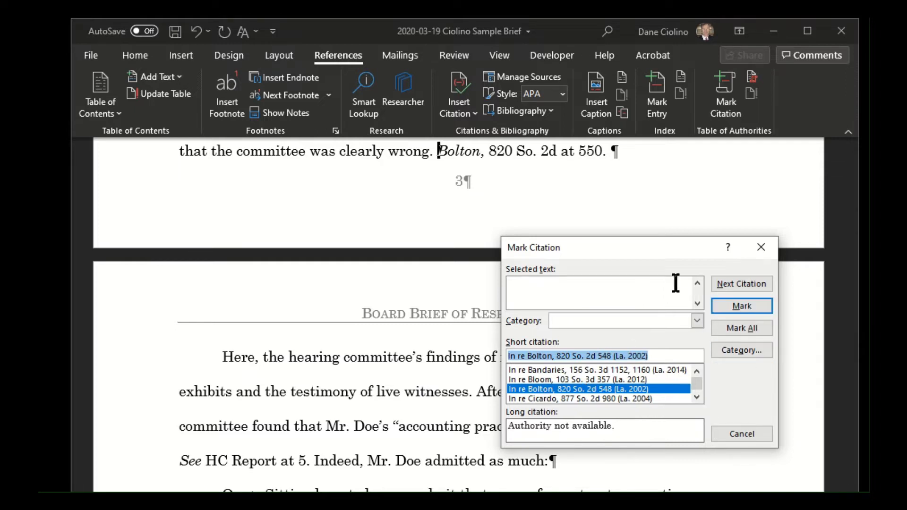
{"action": "left_click", "coordinate": [730, 307]}
{"action": "left_click", "coordinate": [765, 248]}
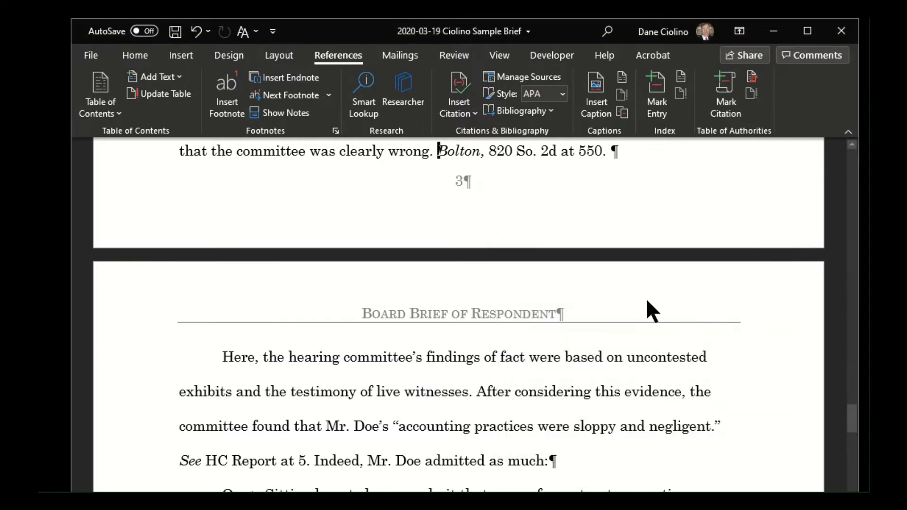
{"action": "scroll", "coordinate": [548, 197], "scroll_direction": "down", "scroll_amount": 7}
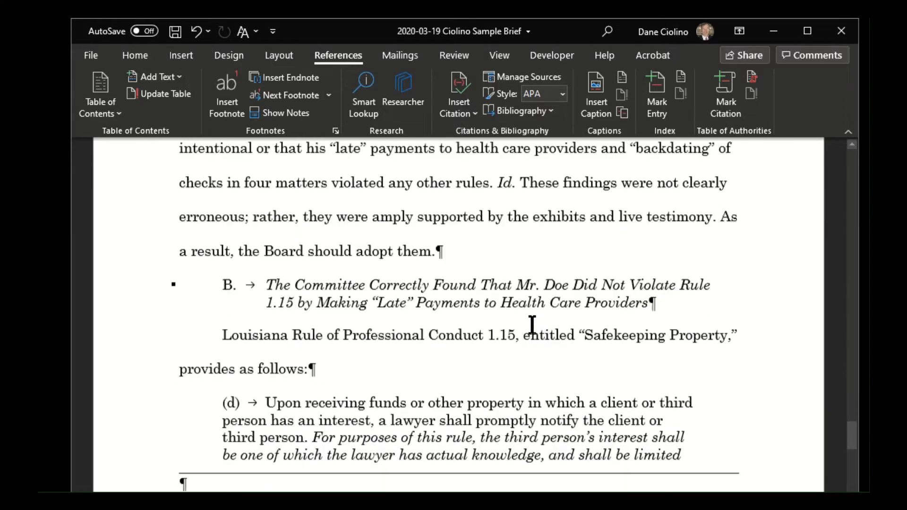
{"action": "scroll", "coordinate": [519, 327], "scroll_direction": "down", "scroll_amount": 6}
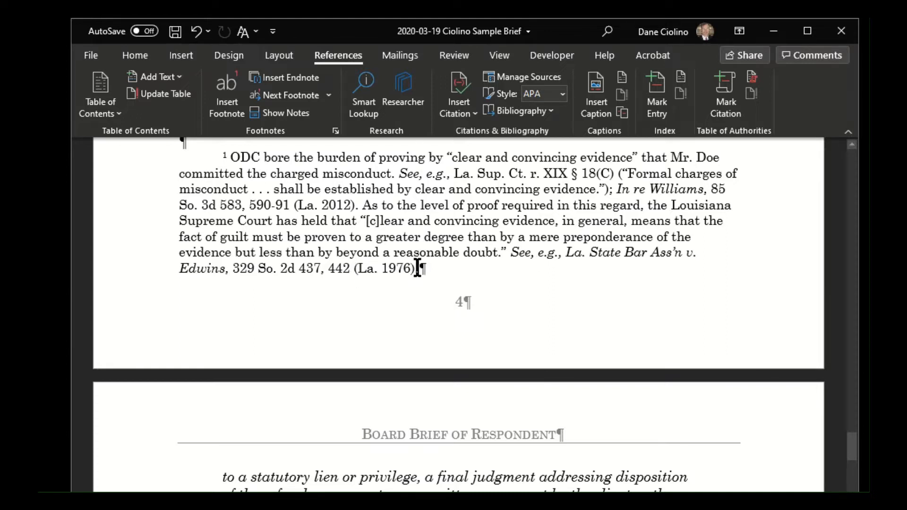
{"action": "left_click", "coordinate": [726, 97]}
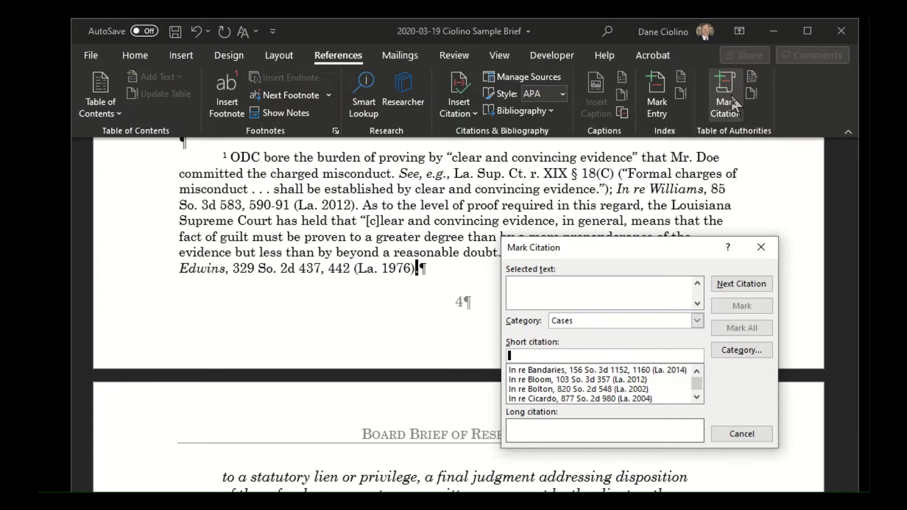
{"action": "scroll", "coordinate": [575, 385], "scroll_direction": "down", "scroll_amount": 10}
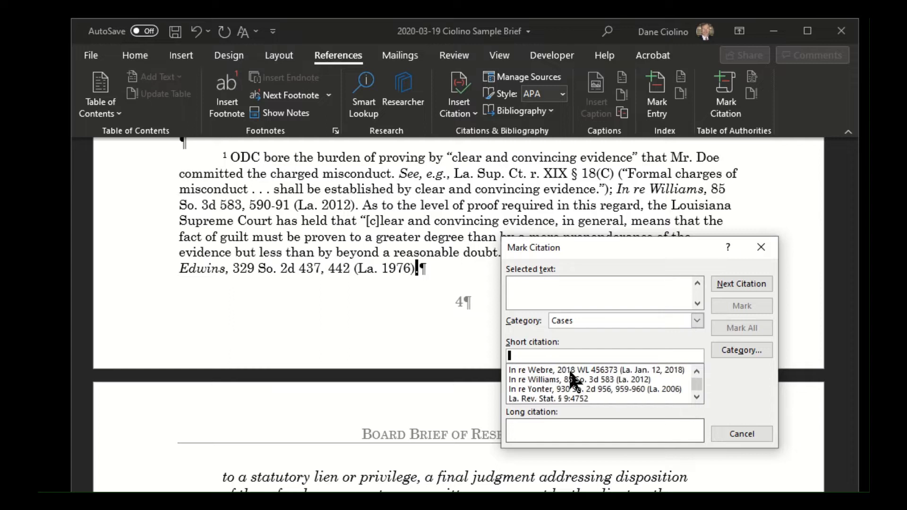
{"action": "scroll", "coordinate": [575, 385], "scroll_direction": "down", "scroll_amount": 1}
{"action": "left_click_drag", "start_coordinate": [643, 255], "coordinate": [642, 280]}
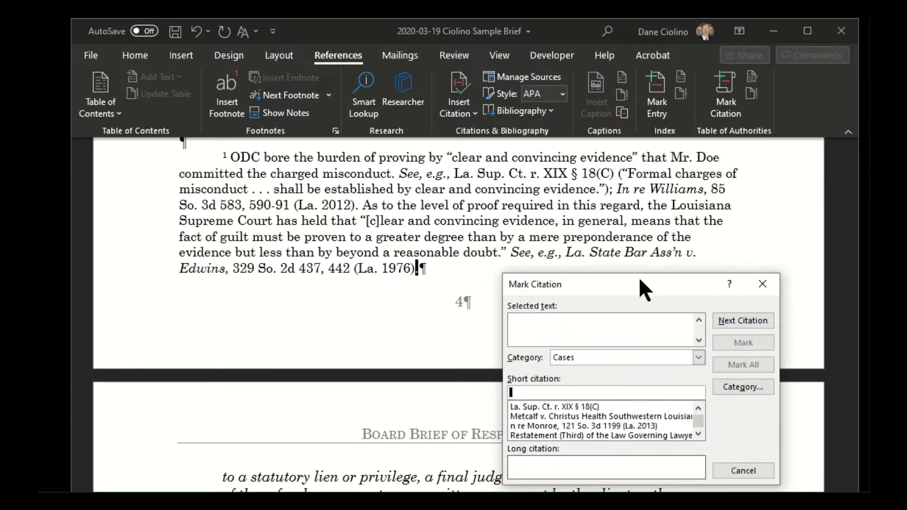
{"action": "scroll", "coordinate": [590, 421], "scroll_direction": "up", "scroll_amount": 1}
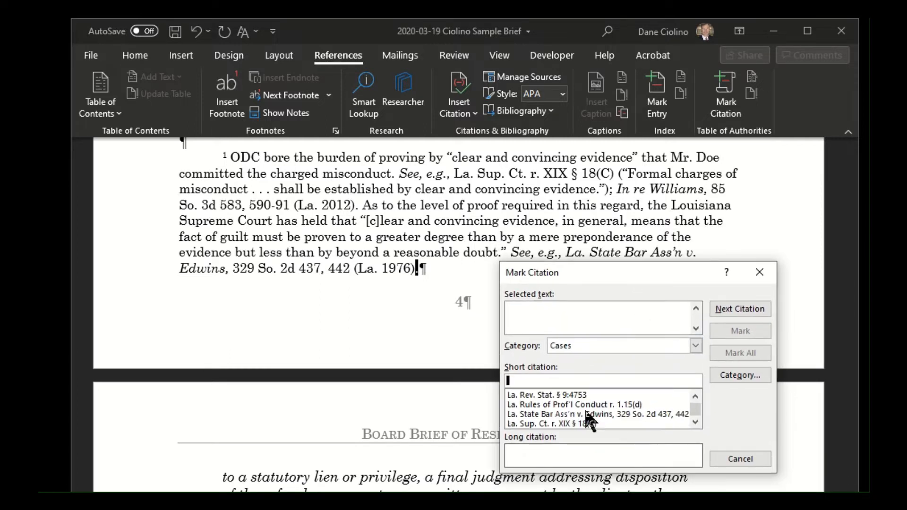
{"action": "left_click", "coordinate": [584, 414]}
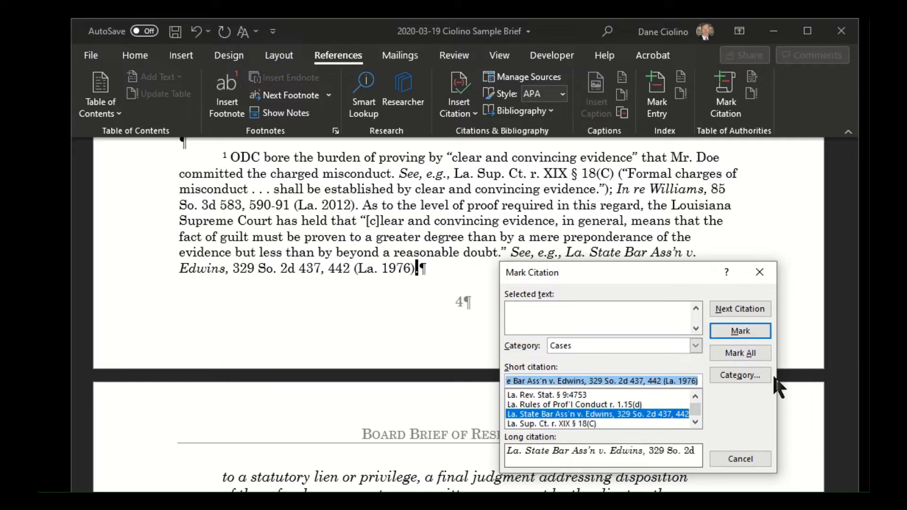
{"action": "left_click", "coordinate": [766, 273]}
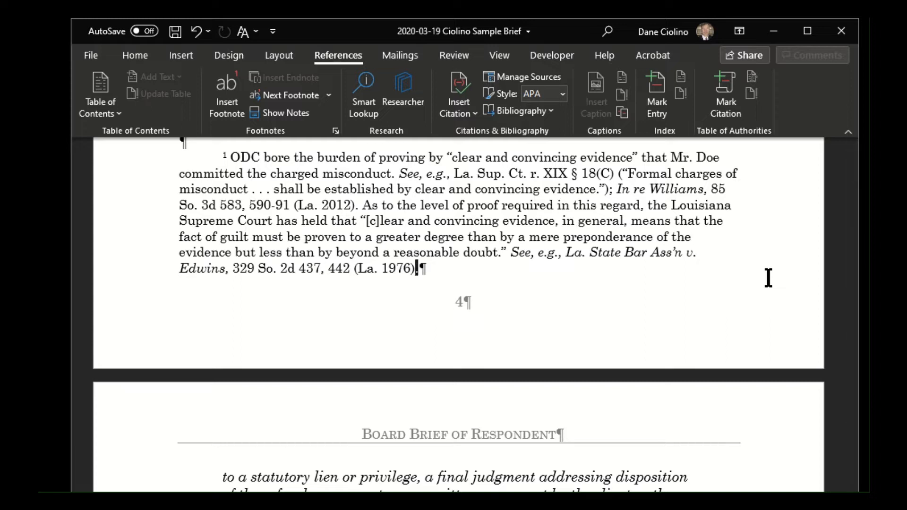
- Mark the Edwins citation at the end of footnote 1 with its stored La. State Bar Ass'n v. Edwins entry under Cases
{"action": "left_click", "coordinate": [726, 94]}
{"action": "scroll", "coordinate": [603, 406], "scroll_direction": "down", "scroll_amount": 10}
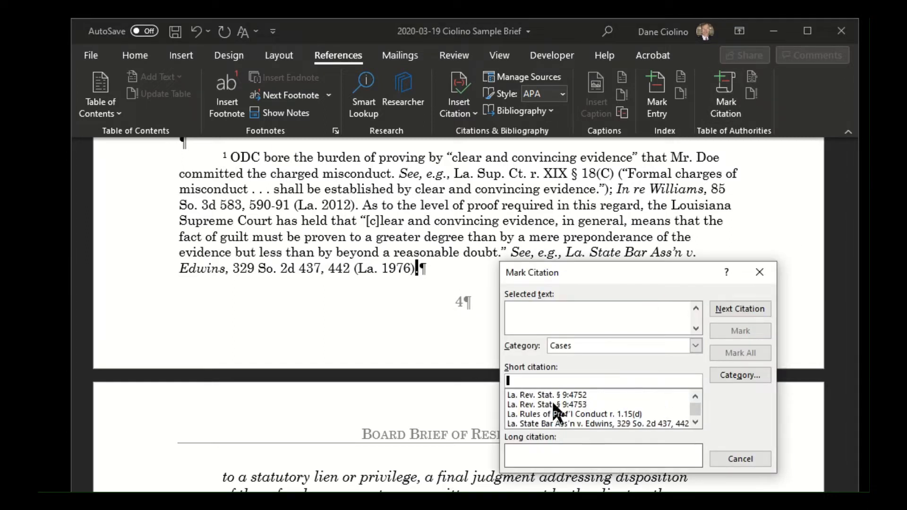
{"action": "left_click", "coordinate": [553, 404]}
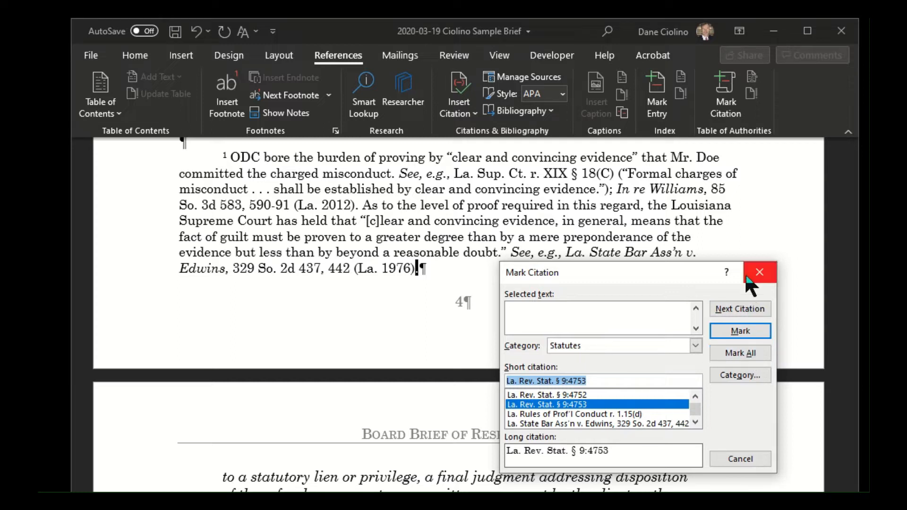
{"action": "left_click", "coordinate": [555, 415]}
{"action": "left_click", "coordinate": [564, 423]}
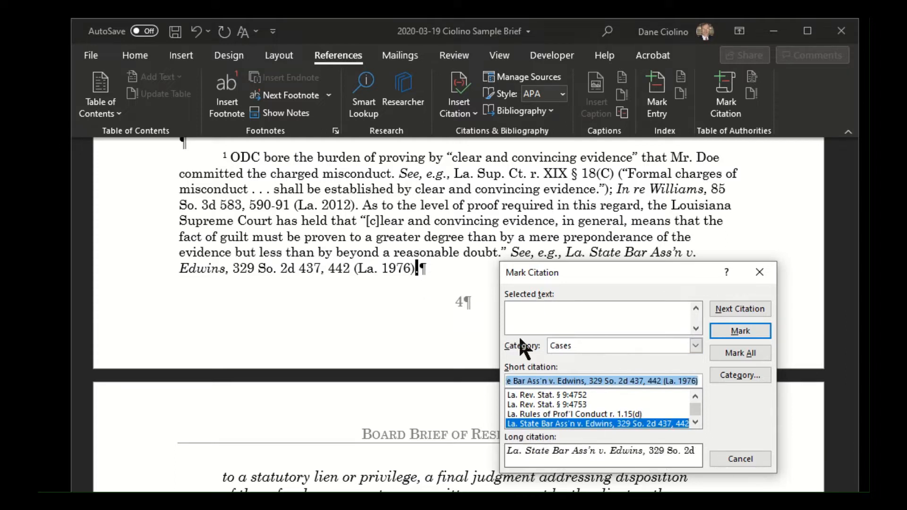
{"action": "left_click", "coordinate": [745, 331]}
{"action": "left_click", "coordinate": [759, 272]}
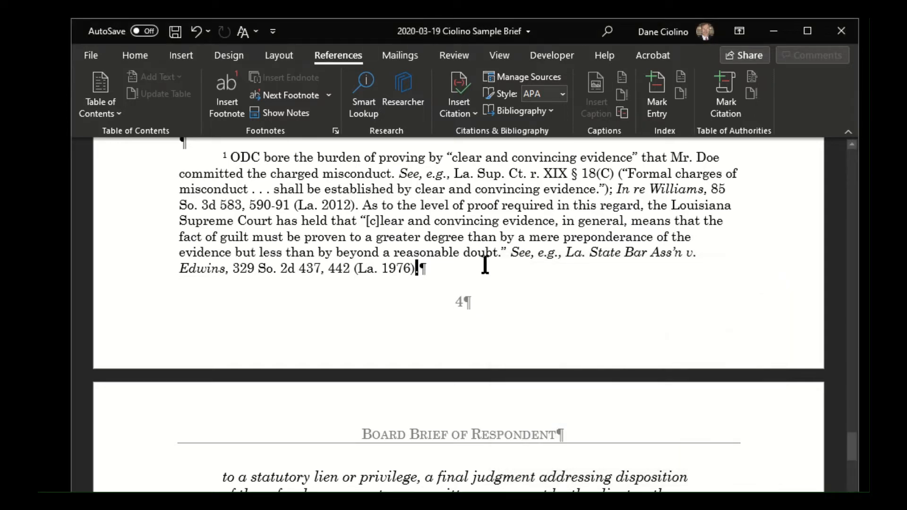
- Review the Cases entries in the Table of Authorities and the table of contents that precedes it
{"action": "scroll", "coordinate": [530, 375], "scroll_direction": "up", "scroll_amount": 10}
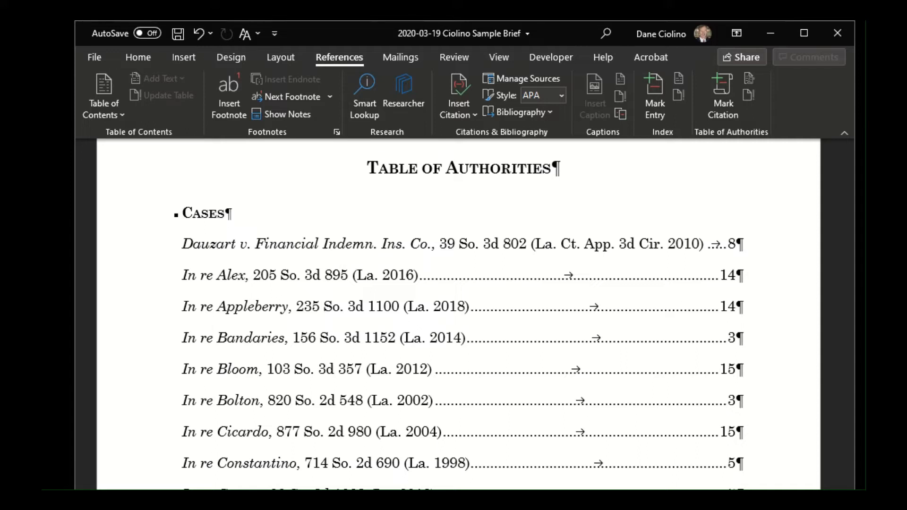
{"action": "scroll", "coordinate": [622, 269], "scroll_direction": "up", "scroll_amount": 7}
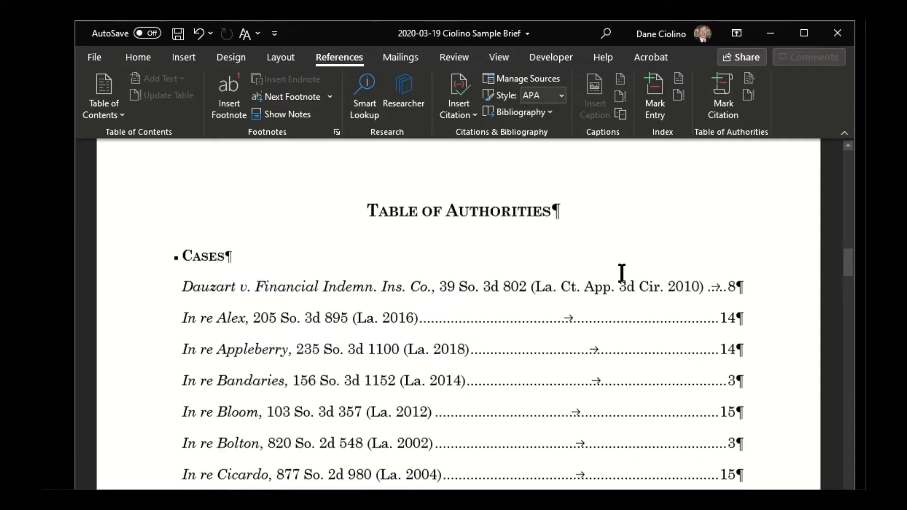
{"action": "scroll", "coordinate": [558, 325], "scroll_direction": "up", "scroll_amount": 20}
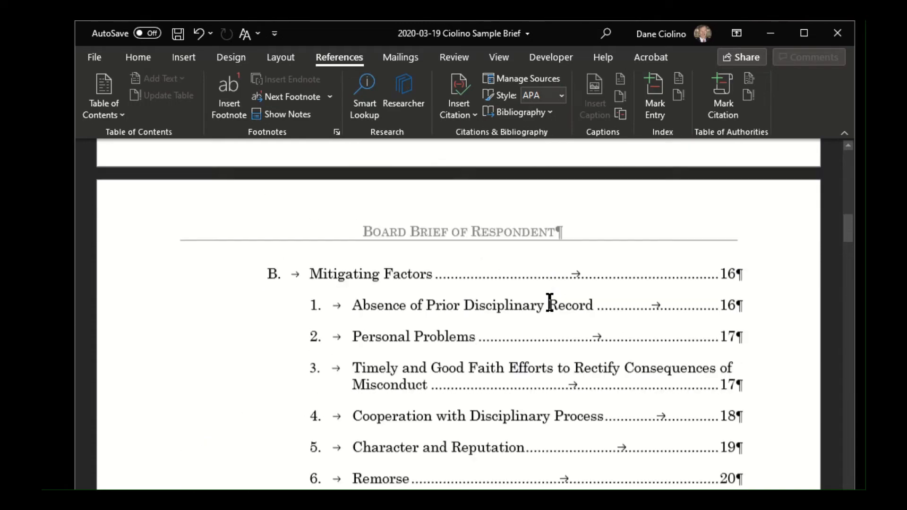
- Look through the table of contents down to its Certificate of Service entry
{"action": "scroll", "coordinate": [546, 310], "scroll_direction": "up", "scroll_amount": 5}
{"action": "scroll", "coordinate": [544, 307], "scroll_direction": "down", "scroll_amount": 18}
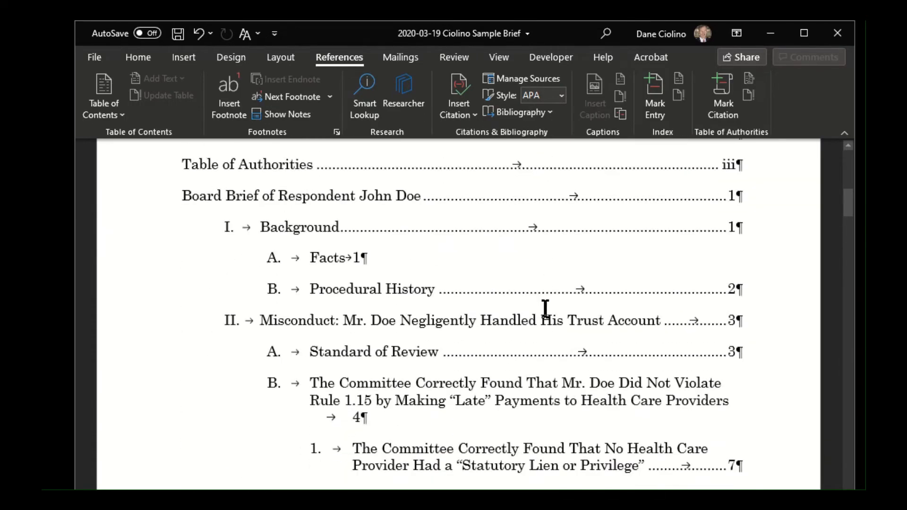
{"action": "scroll", "coordinate": [542, 303], "scroll_direction": "down", "scroll_amount": 5}
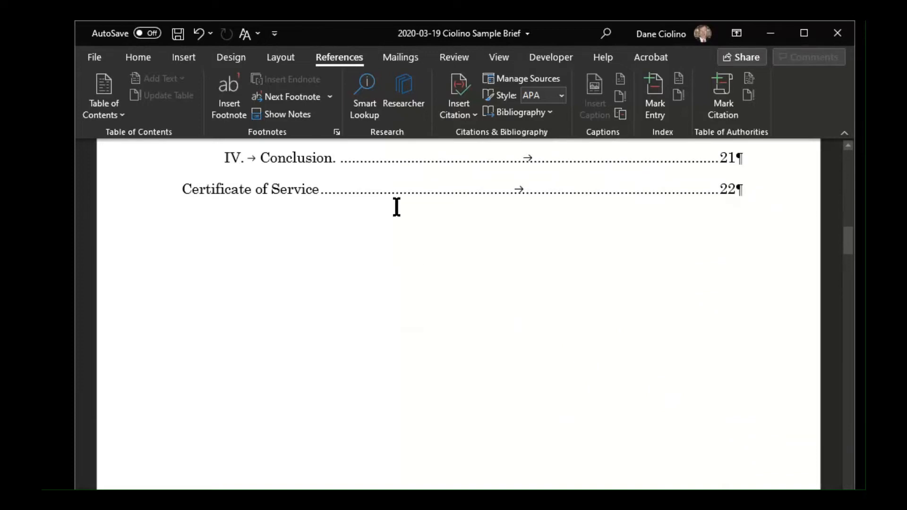
{"action": "scroll", "coordinate": [392, 216], "scroll_direction": "up", "scroll_amount": 5}
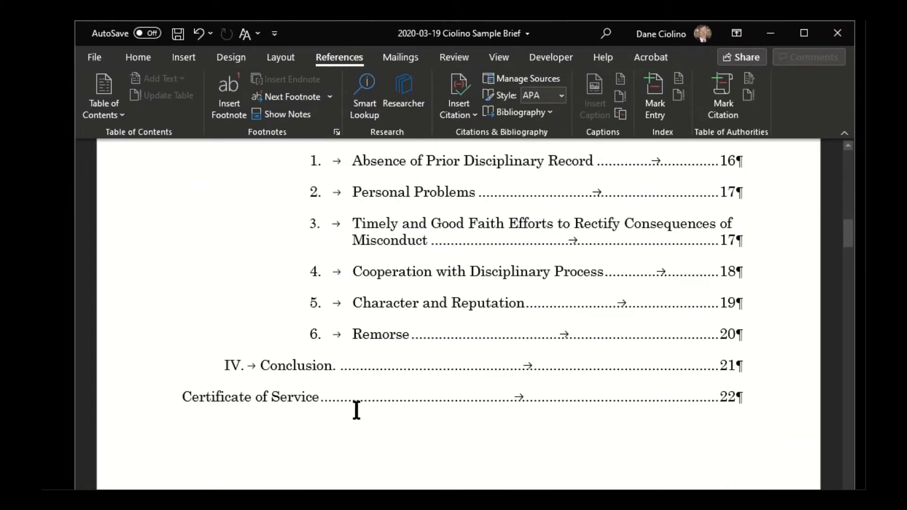
{"action": "scroll", "coordinate": [362, 397], "scroll_direction": "down", "scroll_amount": 10}
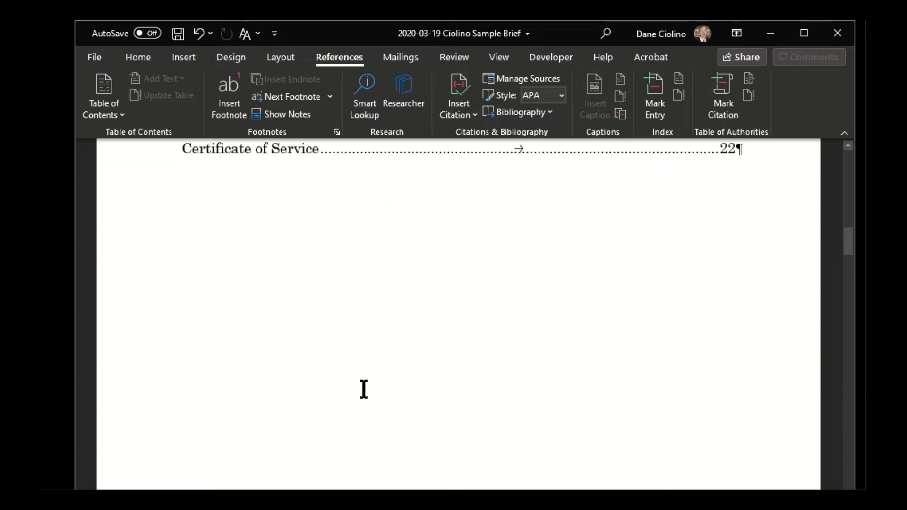
{"action": "scroll", "coordinate": [366, 380], "scroll_direction": "down", "scroll_amount": 3}
- Review the Table of Authorities from its Cases section through Statutes, Other Authorities and Rules
{"action": "left_click", "coordinate": [400, 294]}
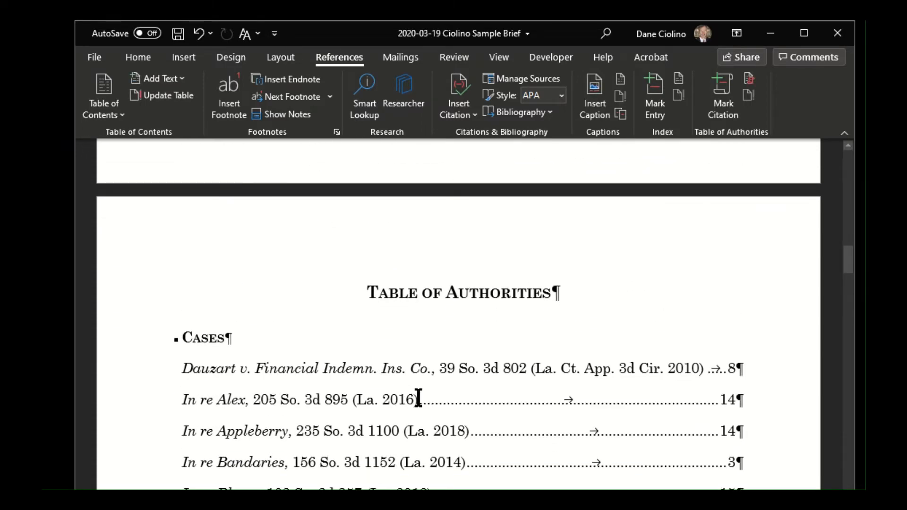
{"action": "scroll", "coordinate": [418, 399], "scroll_direction": "down", "scroll_amount": 2}
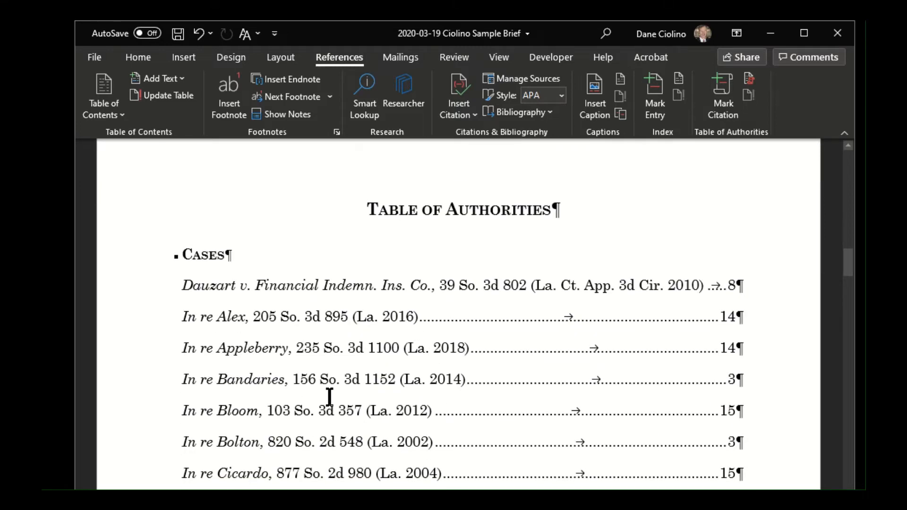
{"action": "scroll", "coordinate": [330, 397], "scroll_direction": "down", "scroll_amount": 2}
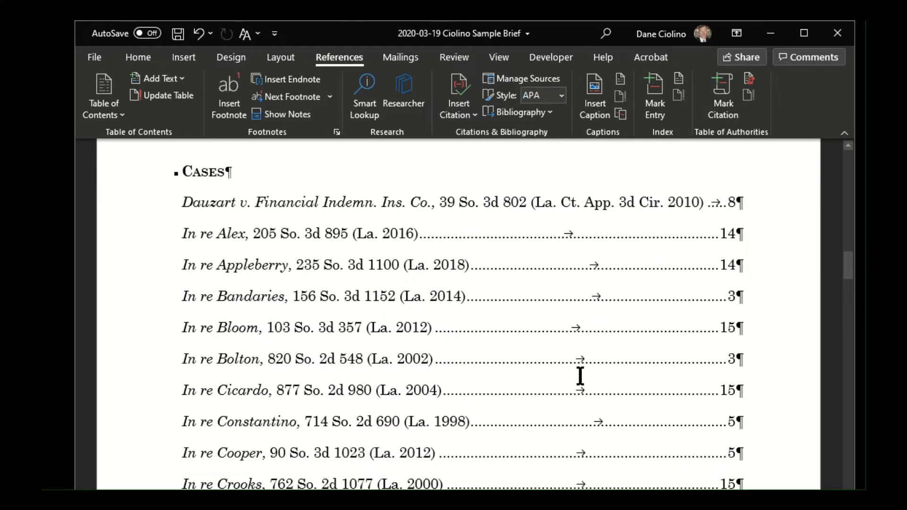
{"action": "scroll", "coordinate": [392, 339], "scroll_direction": "down", "scroll_amount": 2}
{"action": "scroll", "coordinate": [395, 338], "scroll_direction": "down", "scroll_amount": 12}
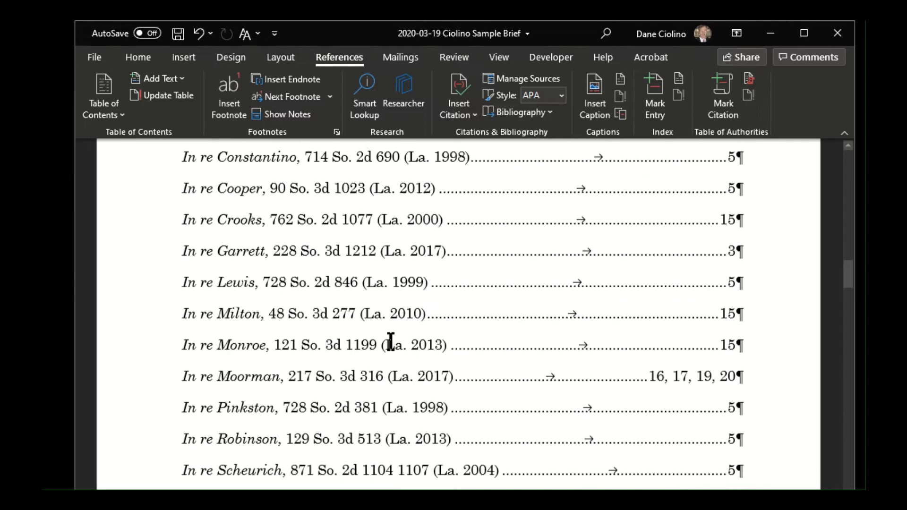
{"action": "scroll", "coordinate": [389, 351], "scroll_direction": "down", "scroll_amount": 6}
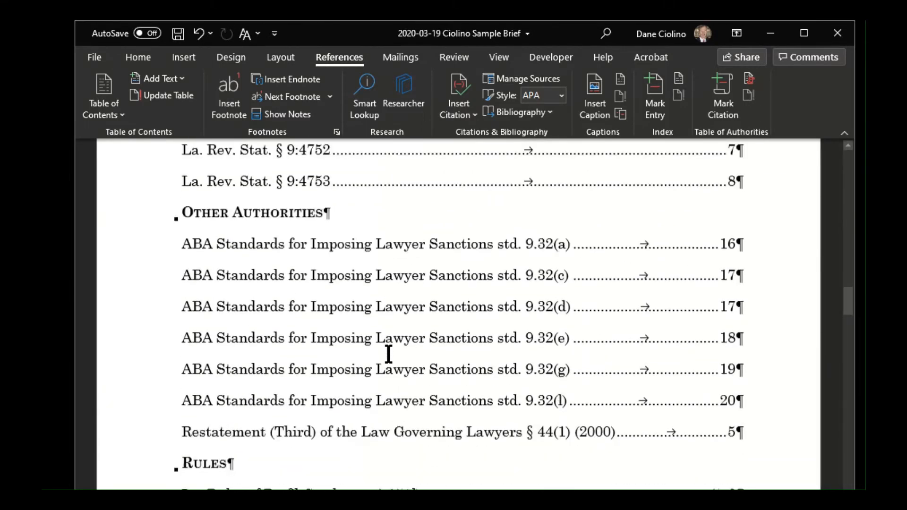
{"action": "scroll", "coordinate": [340, 331], "scroll_direction": "up", "scroll_amount": 3}
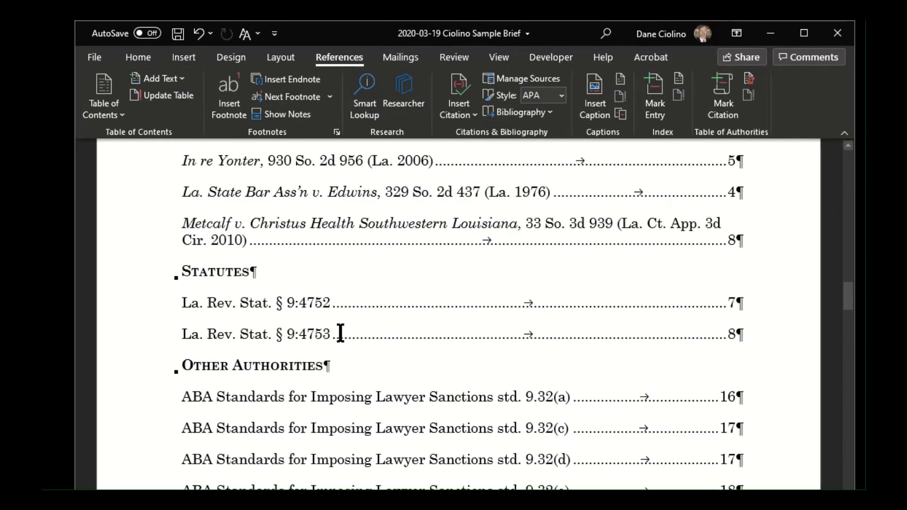
{"action": "scroll", "coordinate": [333, 338], "scroll_direction": "down", "scroll_amount": 4}
{"action": "scroll", "coordinate": [330, 347], "scroll_direction": "down", "scroll_amount": 3}
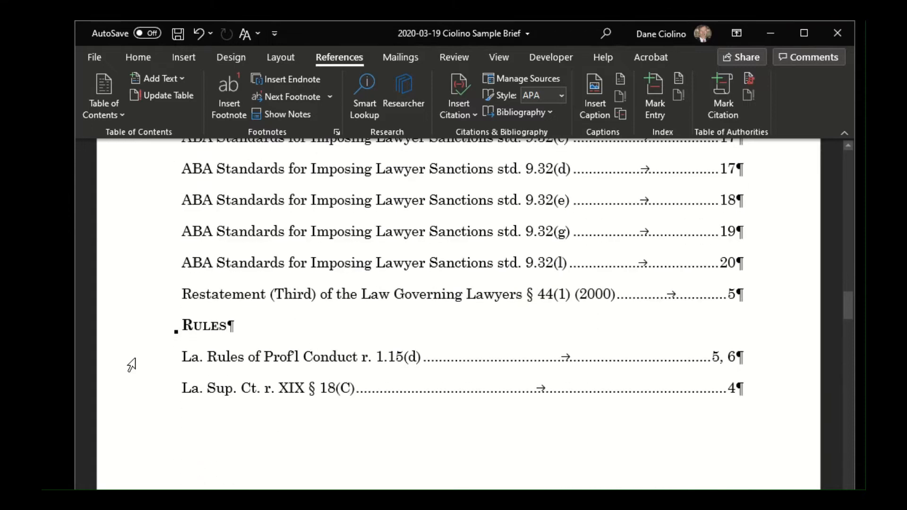
{"action": "left_click", "coordinate": [195, 326]}
{"action": "scroll", "coordinate": [259, 336], "scroll_direction": "up", "scroll_amount": 8}
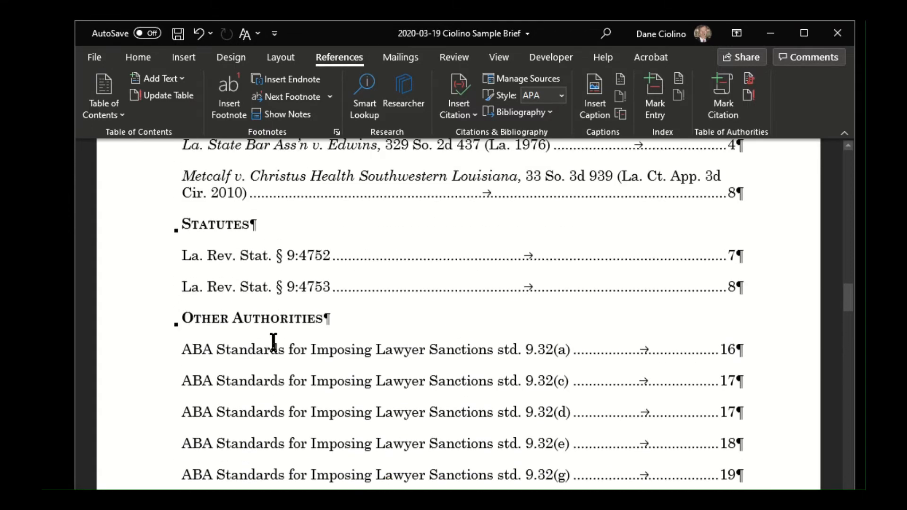
{"action": "scroll", "coordinate": [222, 311], "scroll_direction": "up", "scroll_amount": 20}
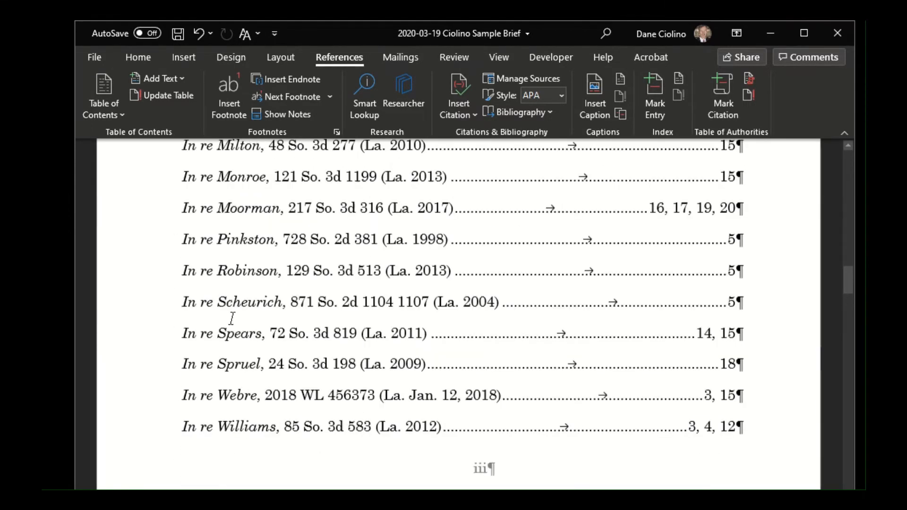
{"action": "scroll", "coordinate": [239, 308], "scroll_direction": "down", "scroll_amount": 4}
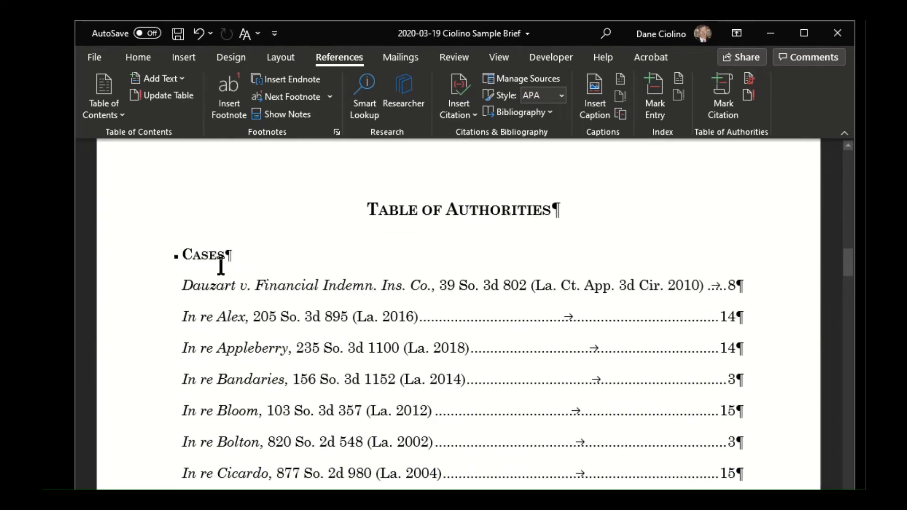
- Try to delete the Cases section of the Table of Authorities, starting at its heading
{"action": "left_click", "coordinate": [220, 260]}
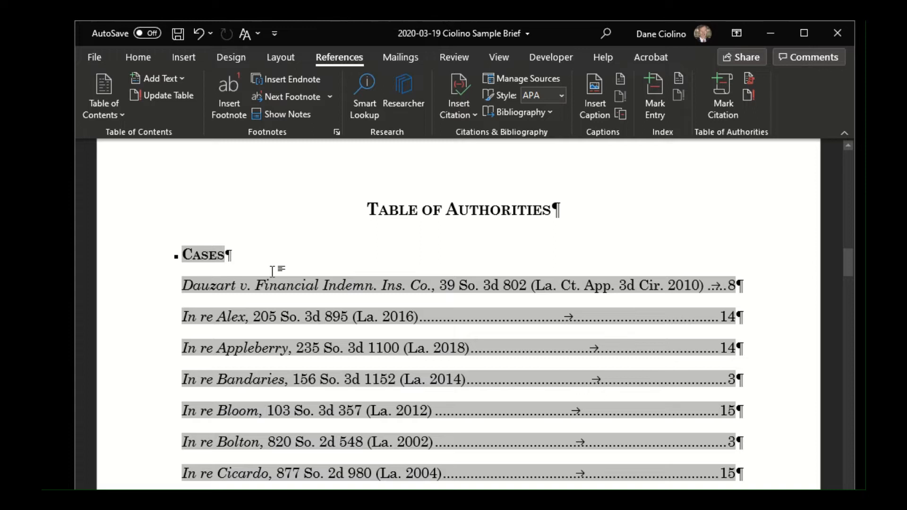
{"action": "key", "text": "Delete"}
{"action": "key", "text": "Delete"}
{"action": "key", "text": "Delete"}
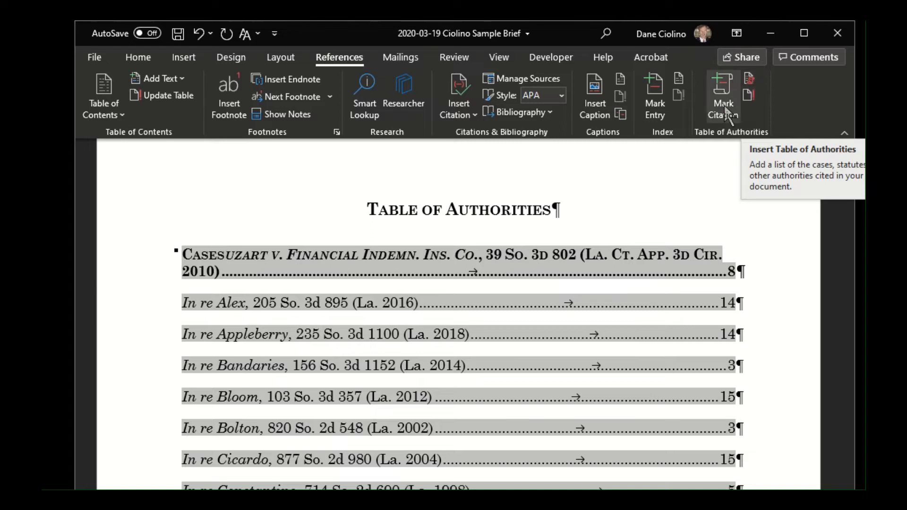
{"action": "left_click", "coordinate": [751, 79]}
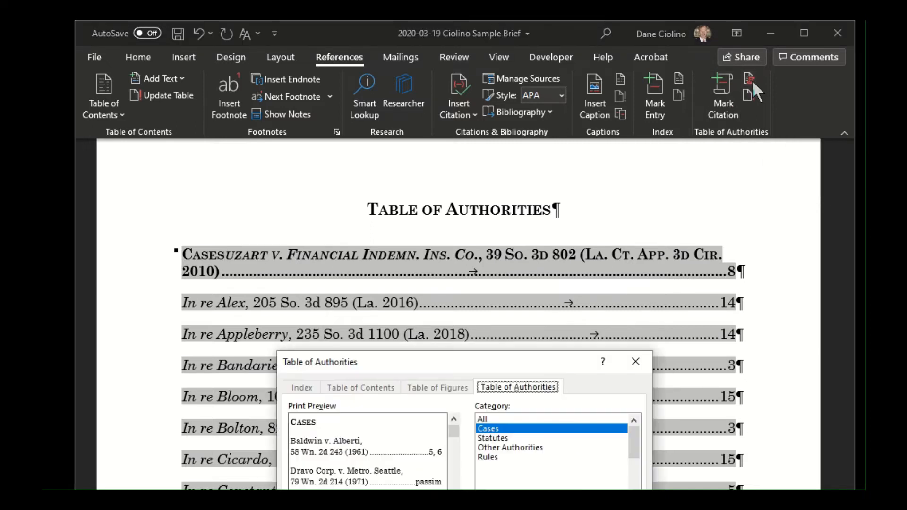
{"action": "left_click", "coordinate": [635, 362]}
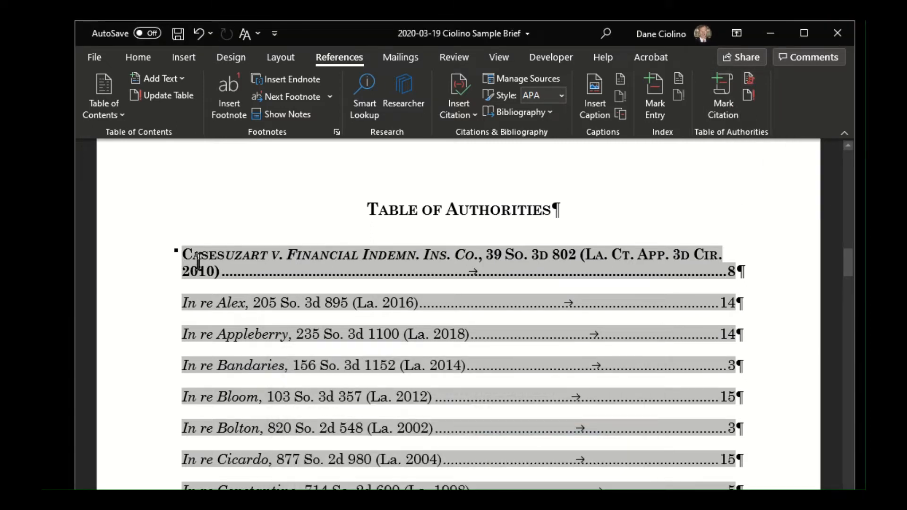
{"action": "key", "text": "Delete"}
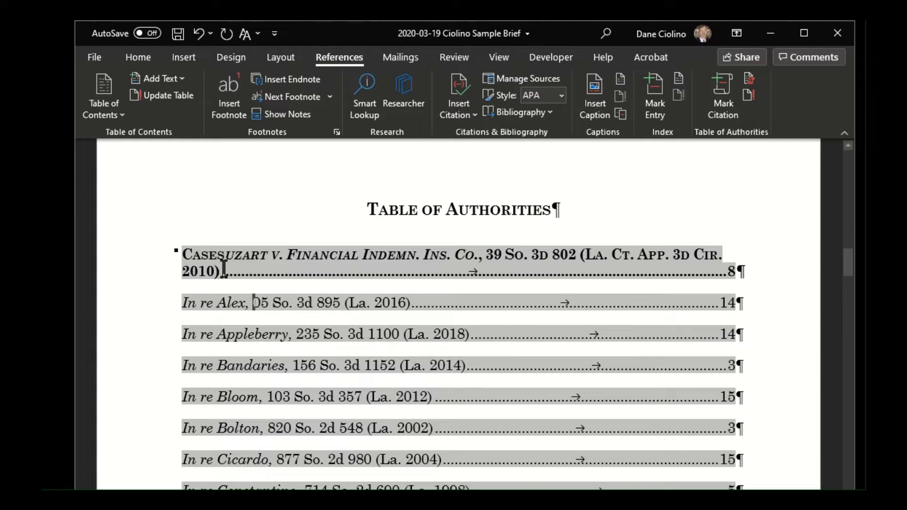
- Delete the whole existing list of authorities, leaving only the Table of Authorities title and an empty paragraph
{"action": "left_click_drag", "start_coordinate": [183, 251], "coordinate": [265, 489]}
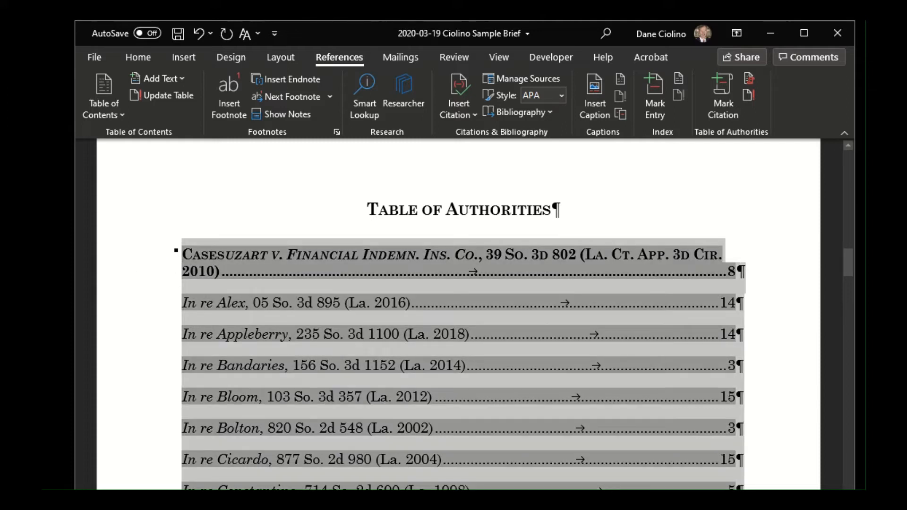
{"action": "key", "text": "Delete"}
{"action": "left_click_drag", "start_coordinate": [183, 257], "coordinate": [273, 490]}
{"action": "key", "text": "Delete"}
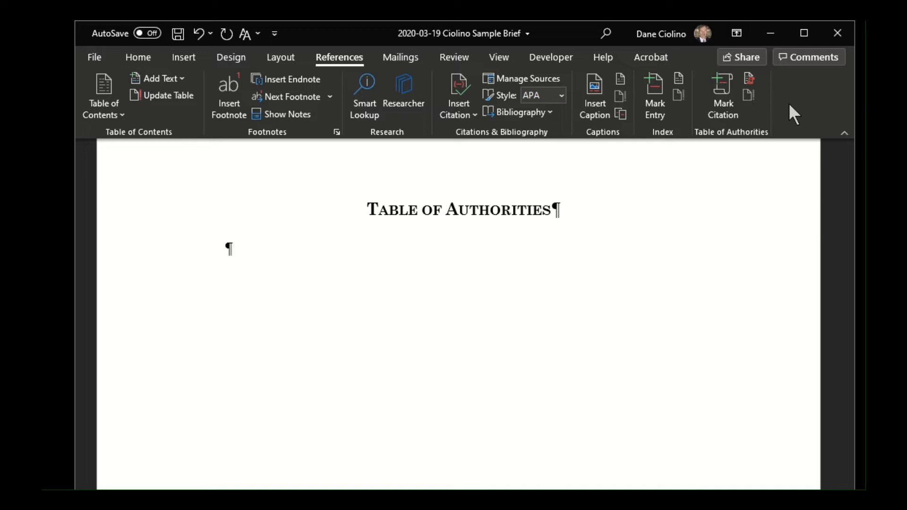
- Insert a Table of Authorities covering all categories under the title, and undo the insertion after checking its entries
{"action": "left_click", "coordinate": [750, 80]}
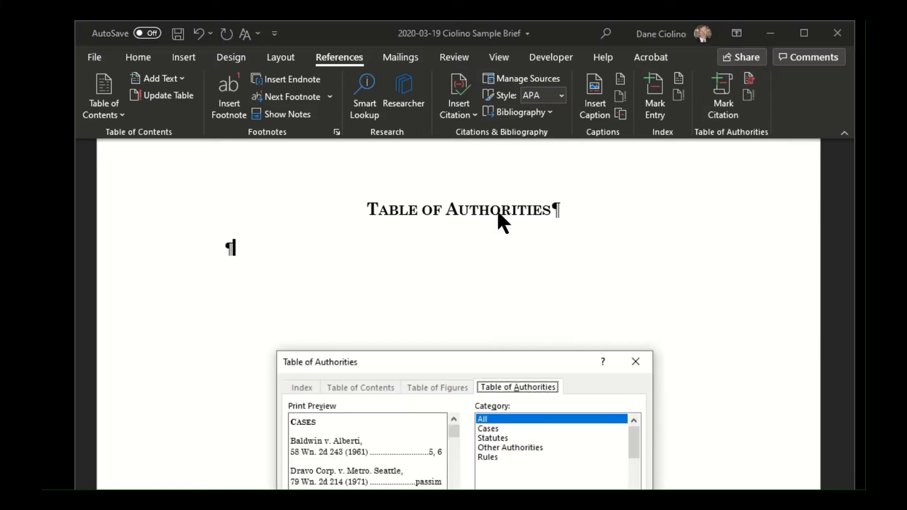
{"action": "left_click_drag", "start_coordinate": [480, 366], "coordinate": [596, 206]}
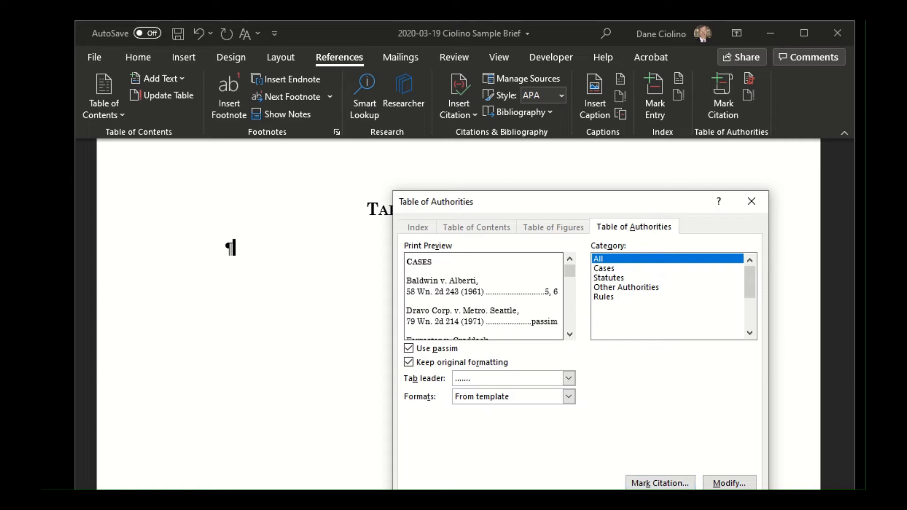
{"action": "key", "text": "Return"}
{"action": "scroll", "coordinate": [593, 482], "scroll_direction": "down", "scroll_amount": 15}
{"action": "scroll", "coordinate": [593, 482], "scroll_direction": "down", "scroll_amount": 13}
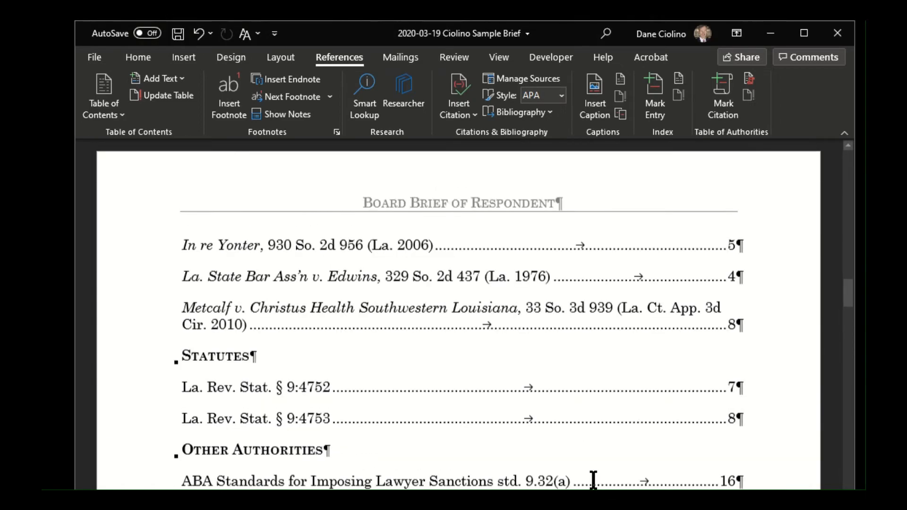
{"action": "scroll", "coordinate": [614, 437], "scroll_direction": "up", "scroll_amount": 15}
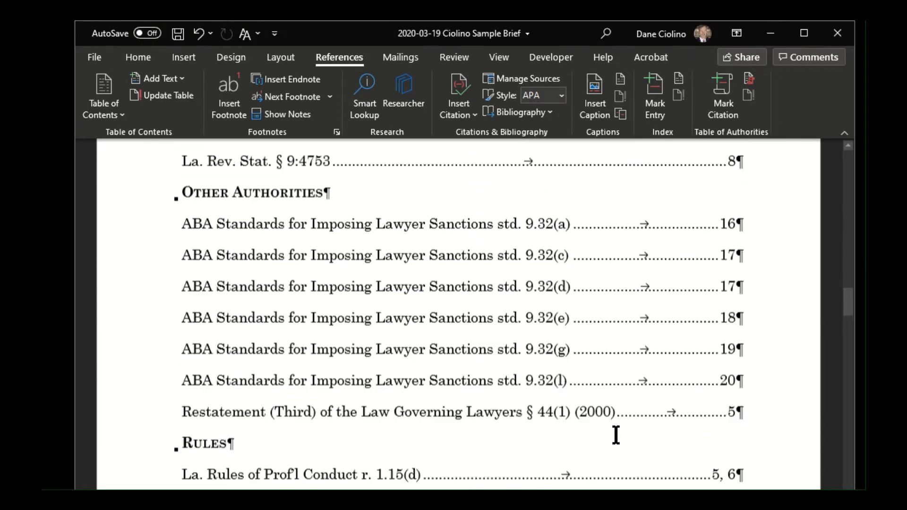
{"action": "scroll", "coordinate": [635, 397], "scroll_direction": "up", "scroll_amount": 4}
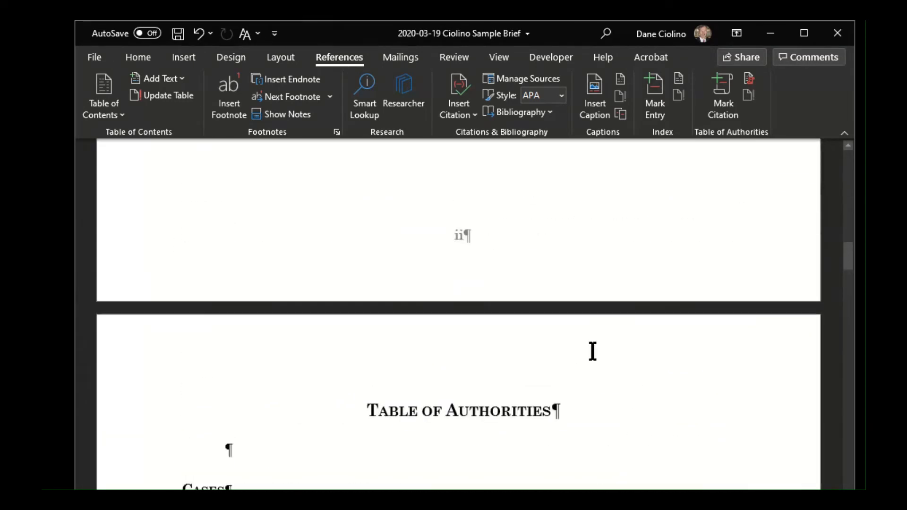
{"action": "left_click", "coordinate": [200, 35]}
{"action": "scroll", "coordinate": [472, 437], "scroll_direction": "up", "scroll_amount": 2}
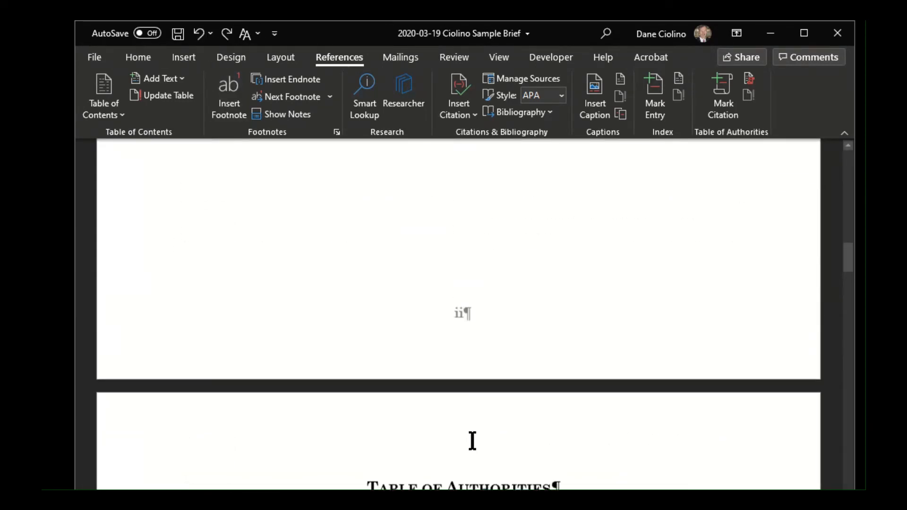
- Insert a Table of Authorities for all categories below its title, using passim, original formatting, a dotted tab leader and the From template format
{"action": "scroll", "coordinate": [472, 432], "scroll_direction": "down", "scroll_amount": 3}
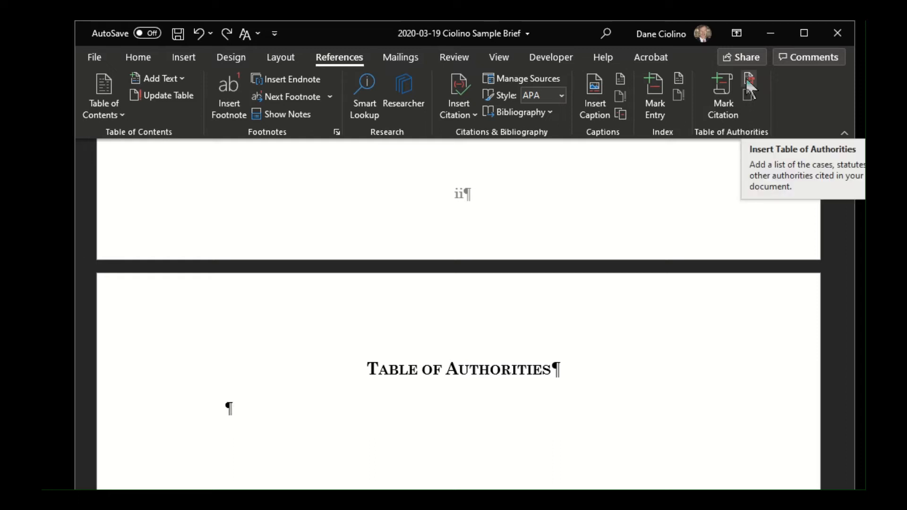
{"action": "left_click", "coordinate": [748, 83]}
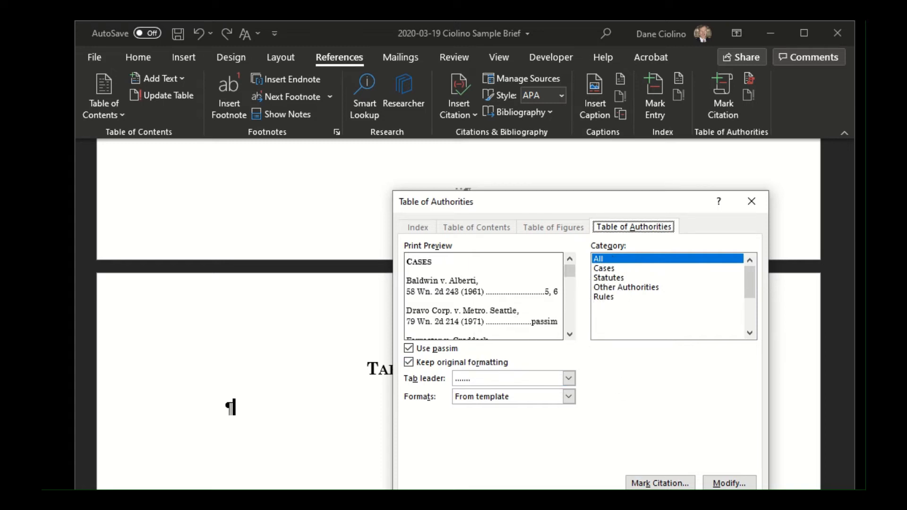
{"action": "left_click_drag", "start_coordinate": [647, 201], "coordinate": [653, 152]}
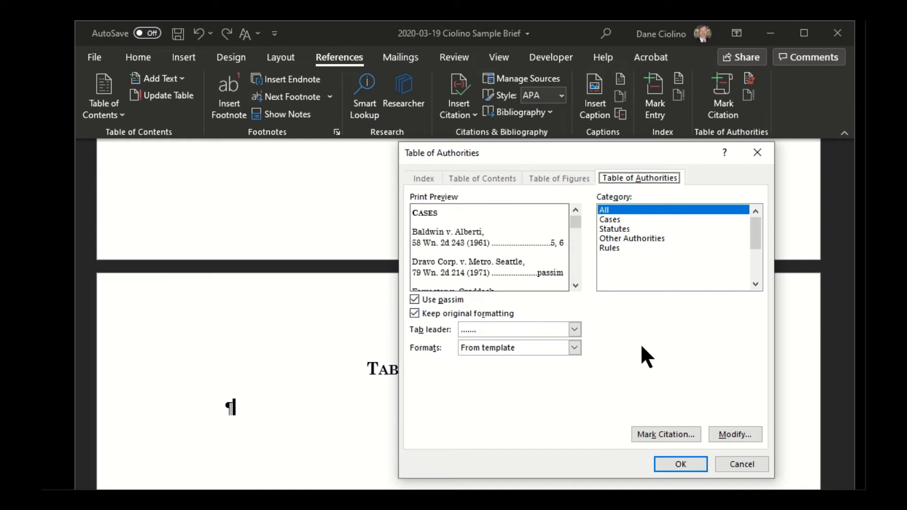
{"action": "left_click", "coordinate": [680, 464]}
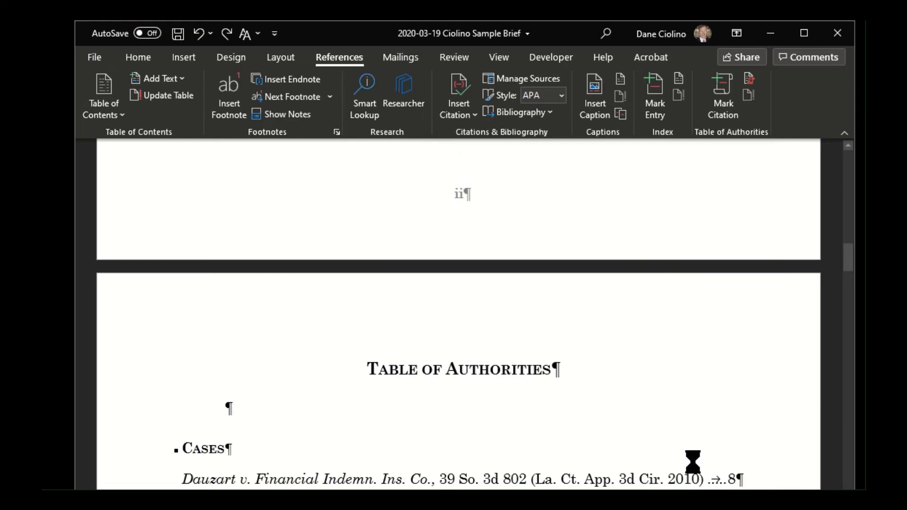
- Review the Cases, Statutes, Other Authorities and Rules entries in the newly inserted table
{"action": "scroll", "coordinate": [459, 314], "scroll_direction": "down", "scroll_amount": 5}
{"action": "scroll", "coordinate": [459, 314], "scroll_direction": "up", "scroll_amount": 7}
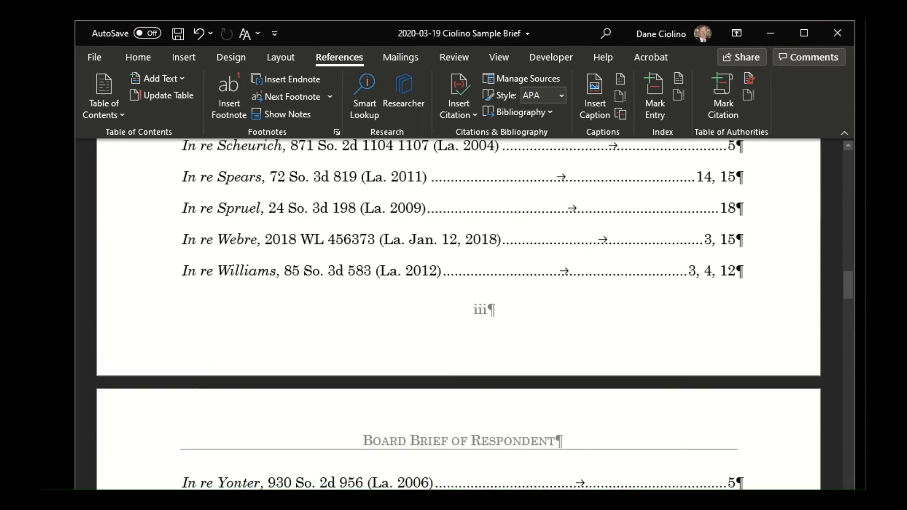
{"action": "scroll", "coordinate": [678, 480], "scroll_direction": "up", "scroll_amount": 10}
{"action": "scroll", "coordinate": [692, 470], "scroll_direction": "down", "scroll_amount": 4}
{"action": "scroll", "coordinate": [676, 458], "scroll_direction": "down", "scroll_amount": 15}
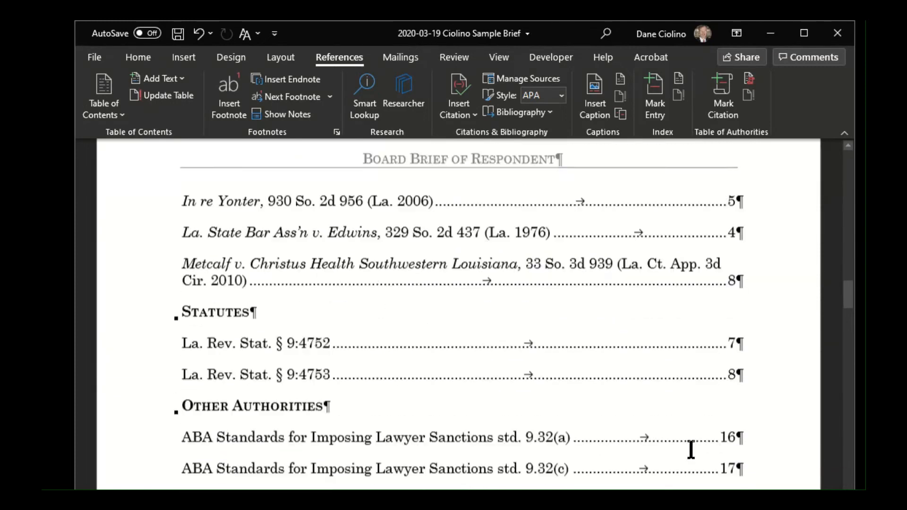
{"action": "scroll", "coordinate": [693, 443], "scroll_direction": "down", "scroll_amount": 4}
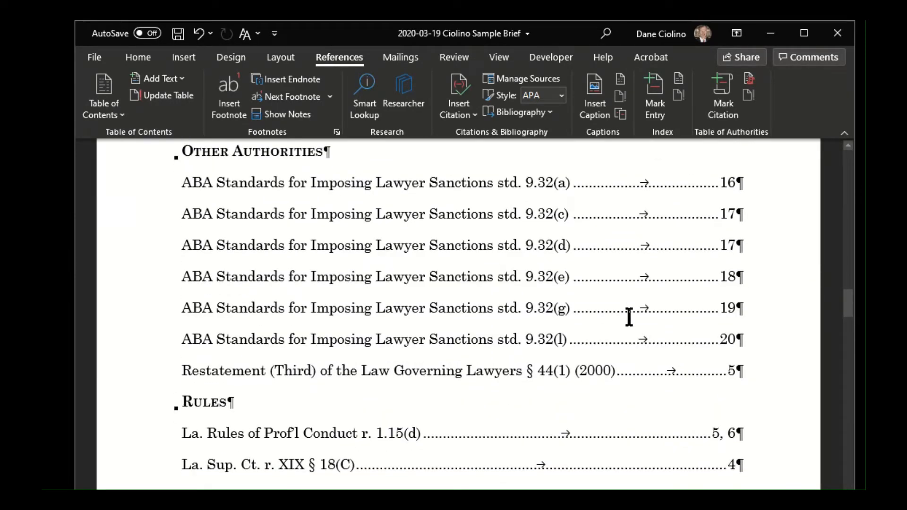
{"action": "scroll", "coordinate": [537, 211], "scroll_direction": "up", "scroll_amount": 10}
{"action": "scroll", "coordinate": [536, 208], "scroll_direction": "up", "scroll_amount": 15}
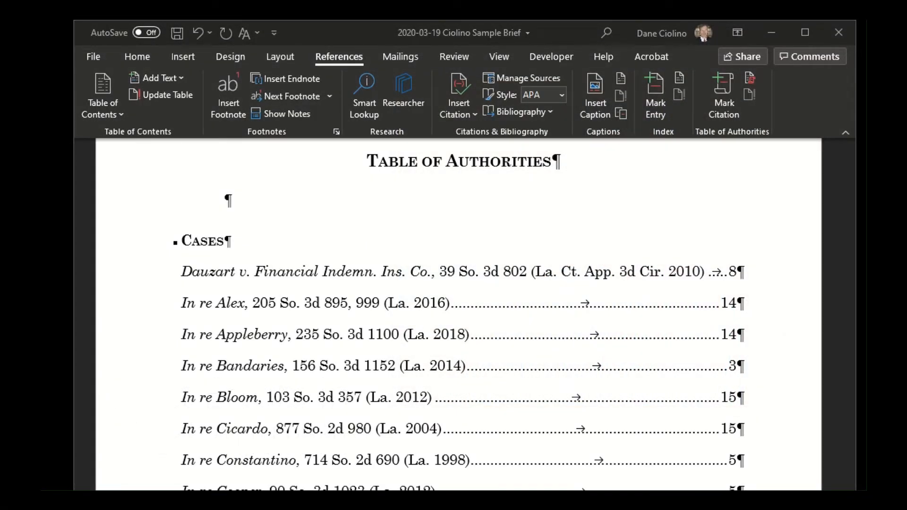
- Remove the pinpoint page ", 999" from the In re Alex entry in the Cases list of the Table of Authorities
{"action": "scroll", "coordinate": [366, 373], "scroll_direction": "up", "scroll_amount": 1}
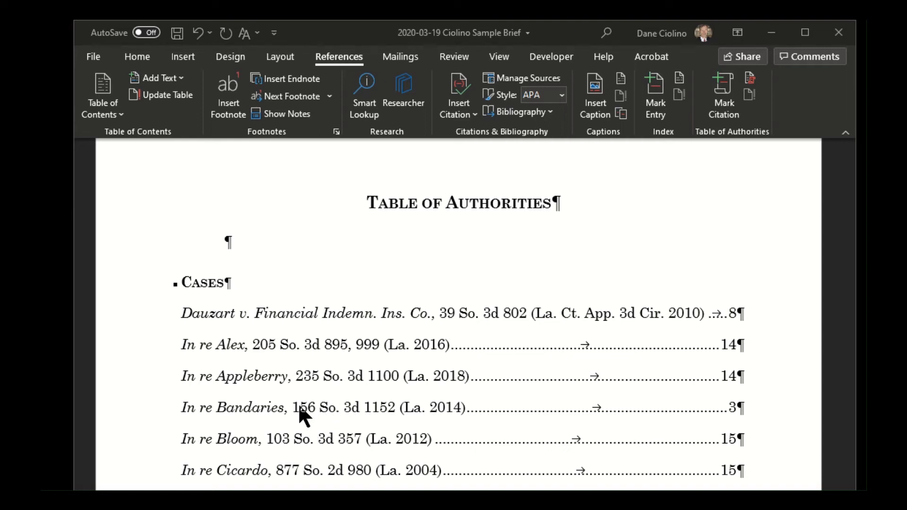
{"action": "double_click", "coordinate": [348, 345]}
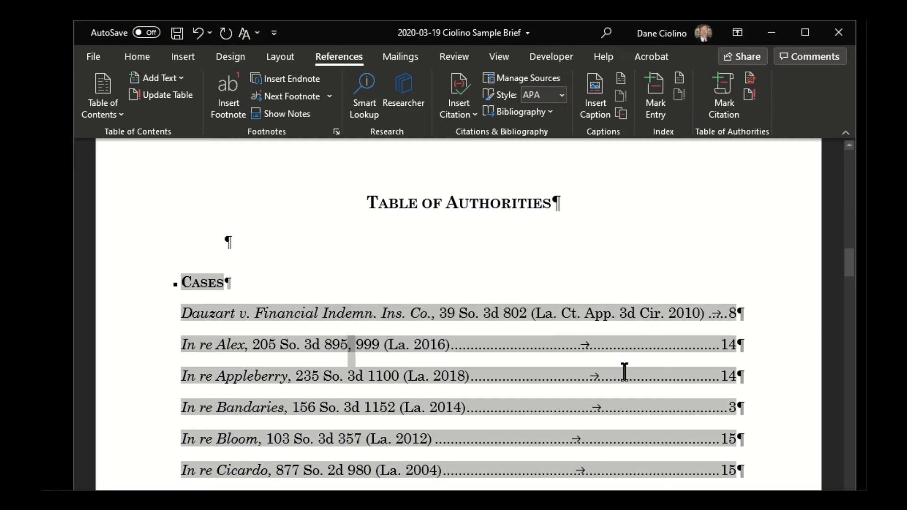
{"action": "key", "text": "Delete"}
{"action": "key", "text": "Delete"}
{"action": "key", "text": "Delete"}
{"action": "key", "text": "Delete"}
{"action": "key", "text": "Delete"}
{"action": "left_click", "coordinate": [514, 206]}
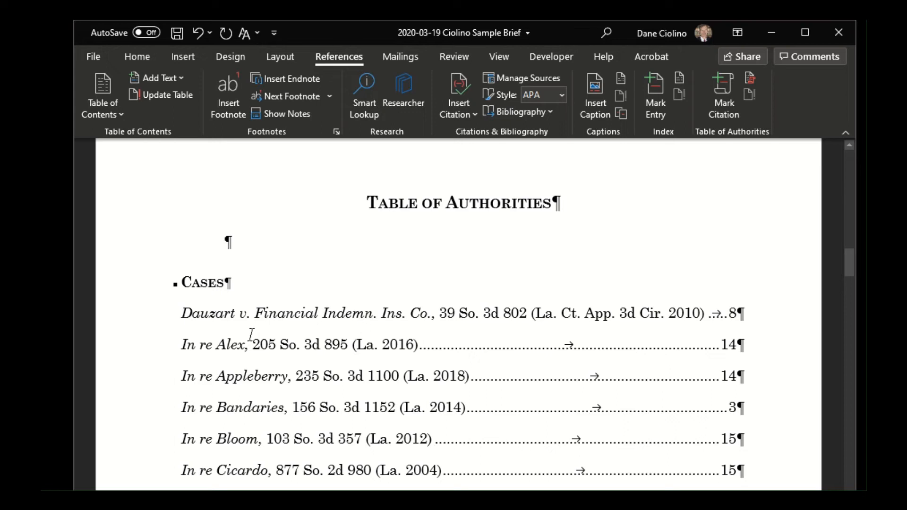
{"action": "left_click", "coordinate": [202, 345]}
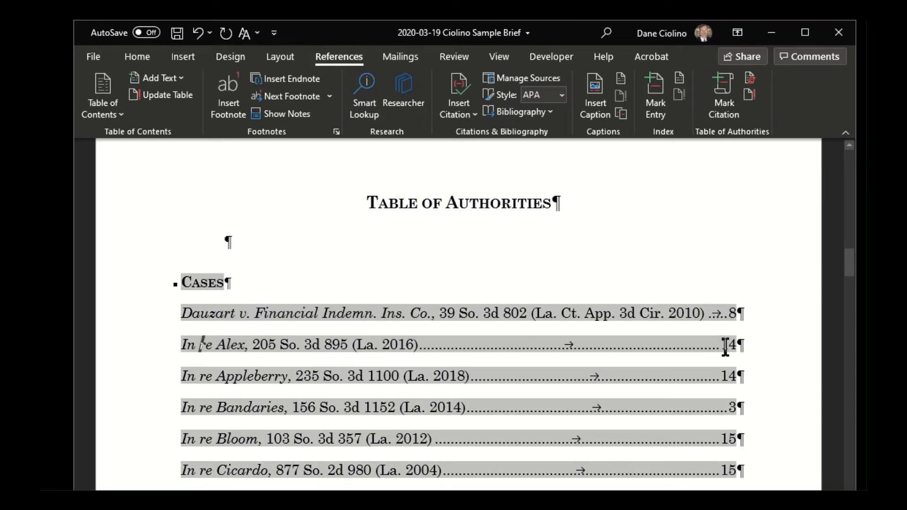
{"action": "left_click", "coordinate": [146, 61]}
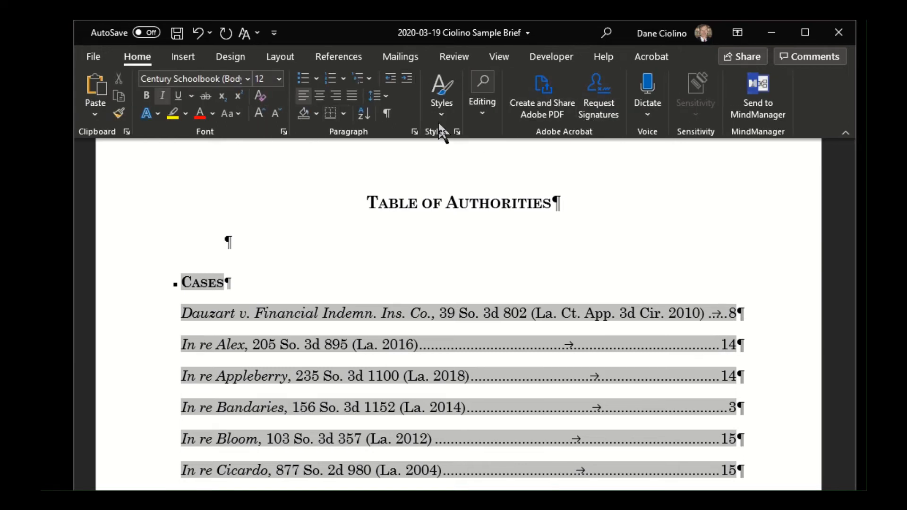
{"action": "left_click", "coordinate": [845, 132]}
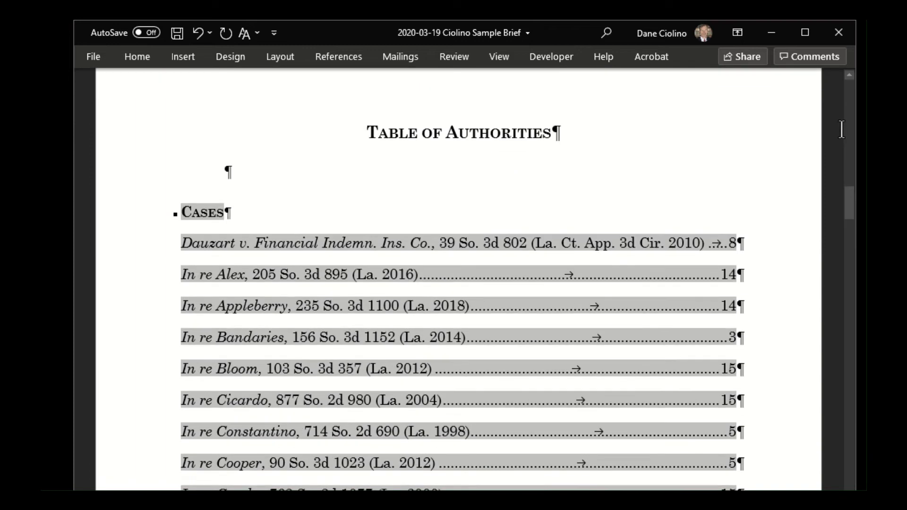
{"action": "right_click", "coordinate": [707, 55]}
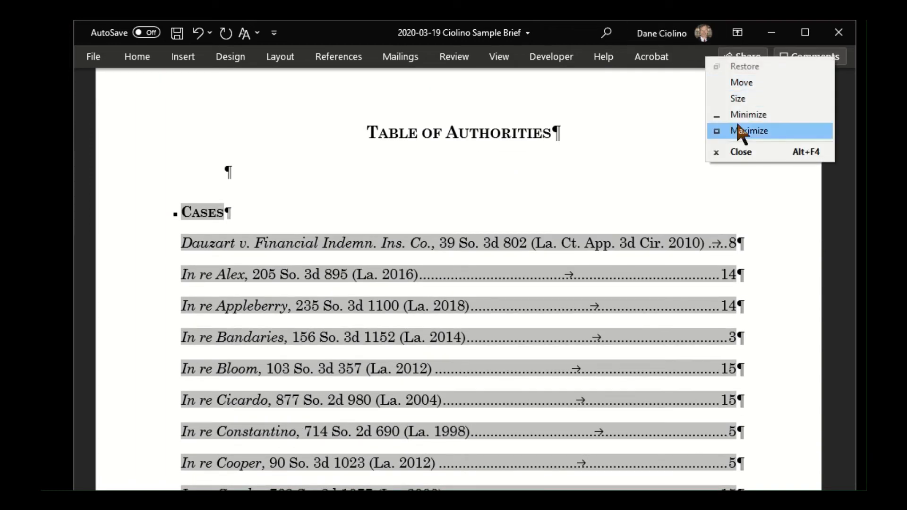
{"action": "left_click", "coordinate": [754, 75]}
{"action": "left_click", "coordinate": [144, 59]}
{"action": "left_click", "coordinate": [846, 130]}
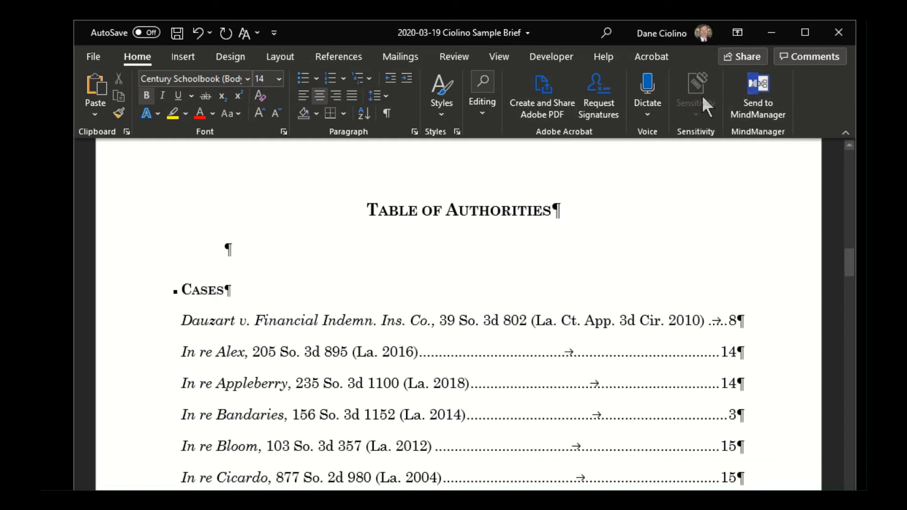
- Search the document for "alex" and go to the In re Alex citation in the Negligent Trust Accounting section
{"action": "left_click", "coordinate": [483, 105]}
{"action": "left_click", "coordinate": [488, 145]}
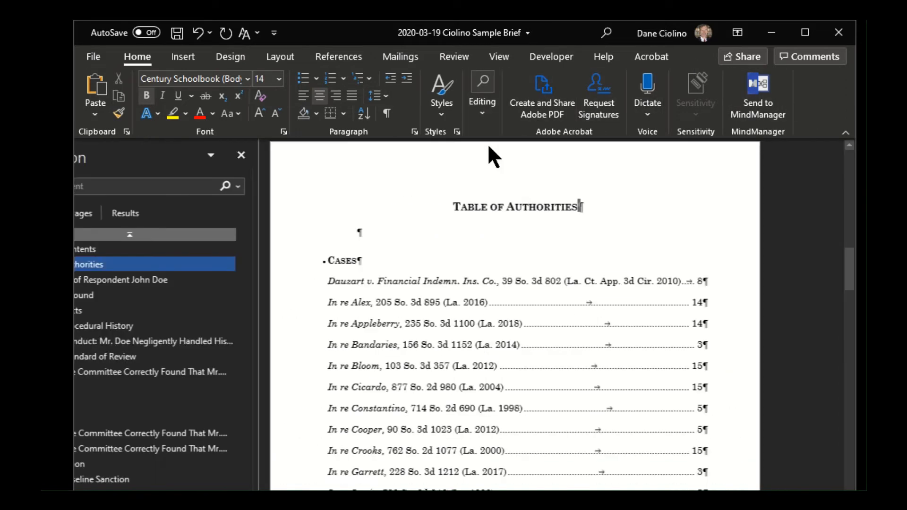
{"action": "type", "text": "alex"}
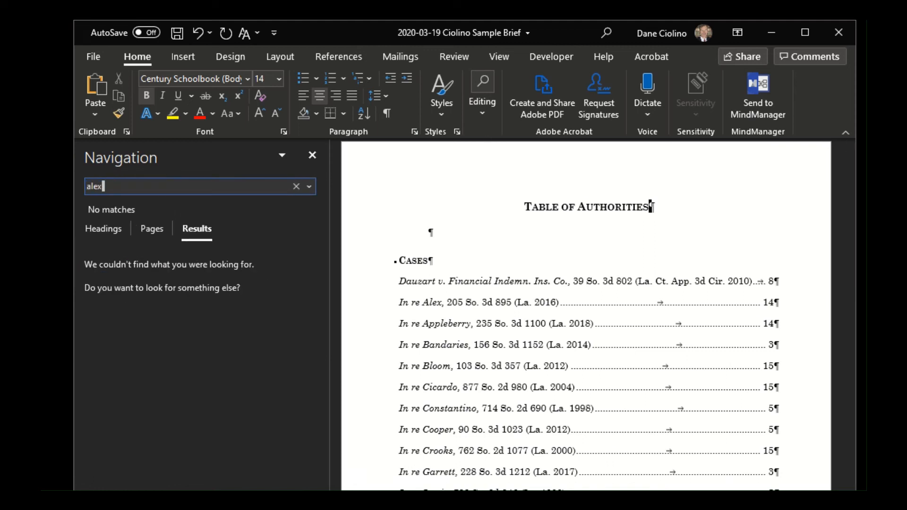
{"action": "key", "text": "Return"}
{"action": "left_click", "coordinate": [198, 255]}
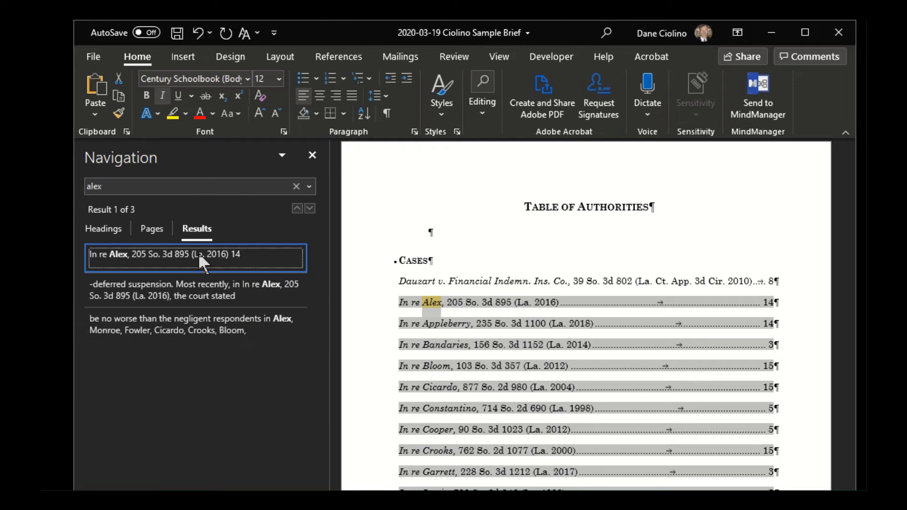
{"action": "left_click", "coordinate": [309, 210]}
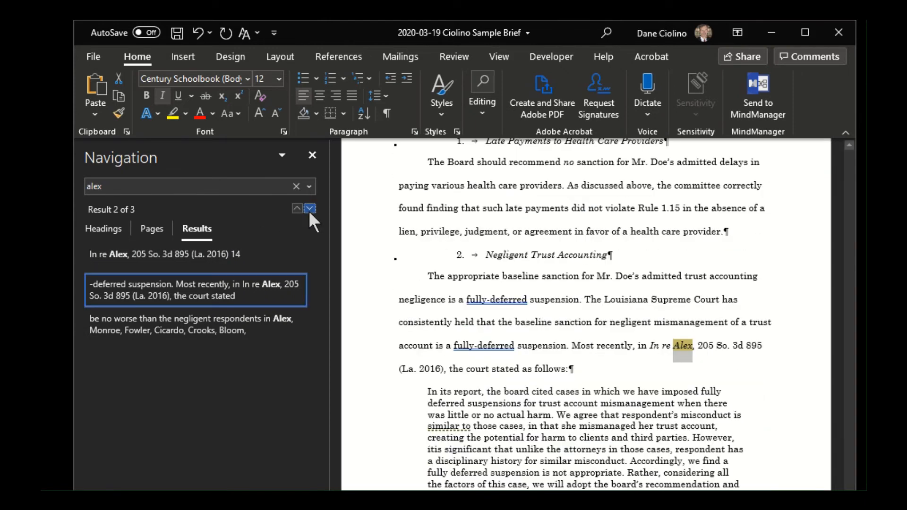
- Show the formatting marks and select the TA field code that follows the In re Alex citation
{"action": "left_click", "coordinate": [631, 344]}
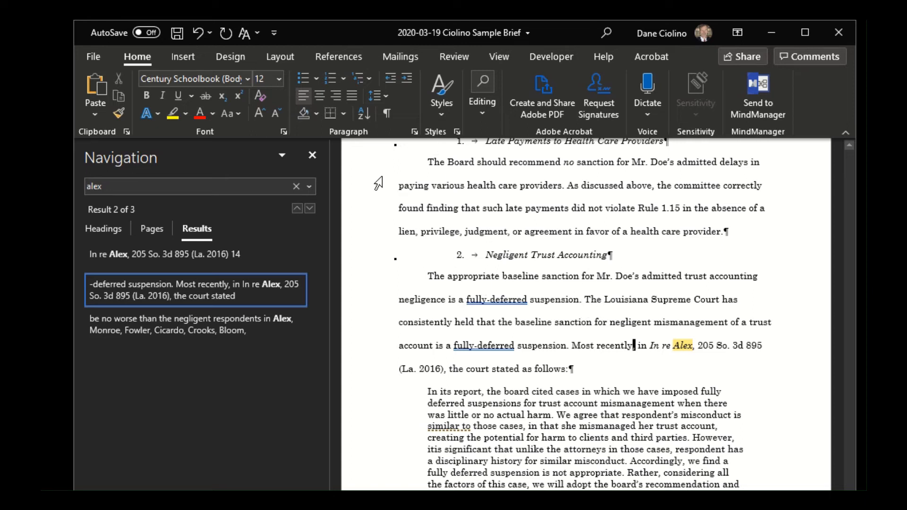
{"action": "left_click", "coordinate": [386, 113]}
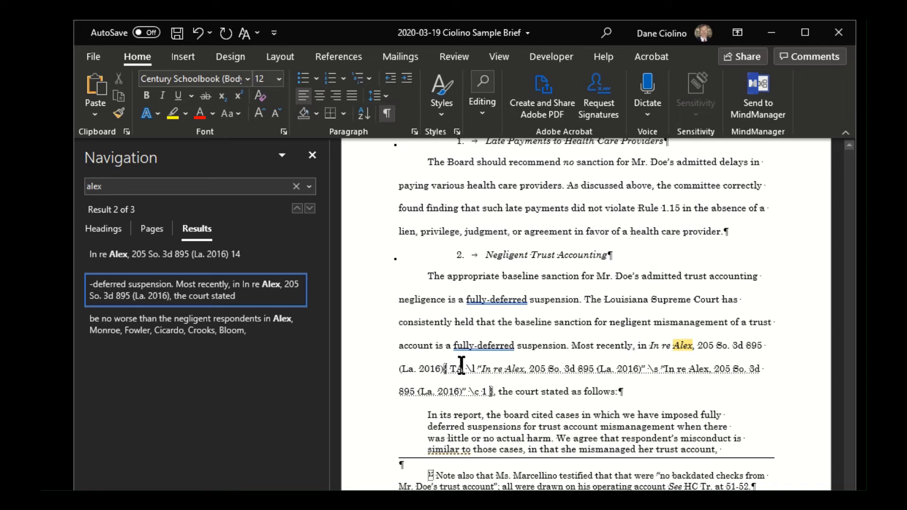
{"action": "left_click_drag", "start_coordinate": [445, 369], "coordinate": [493, 391]}
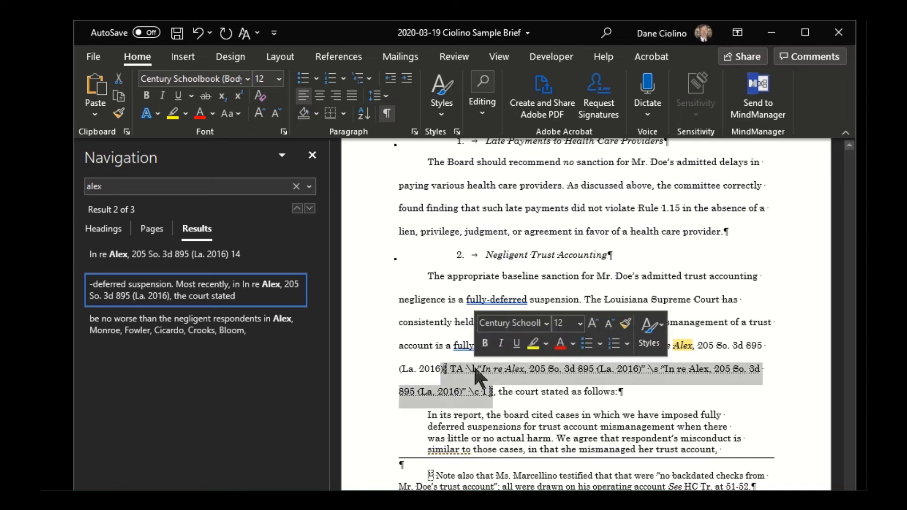
- Add the pinpoint page ", 854" after 895 in the long citation of the In re Alex TA field, and delete it again
{"action": "left_click", "coordinate": [596, 371]}
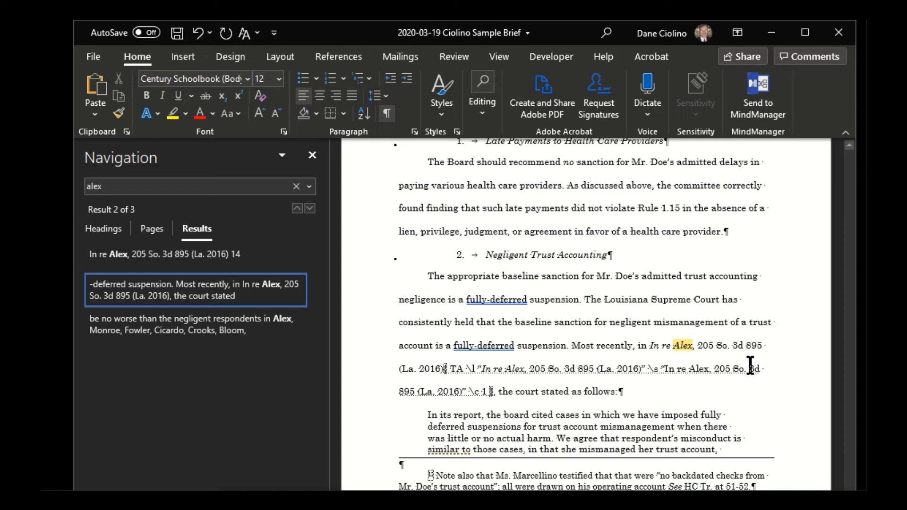
{"action": "type", "text": ", 8"}
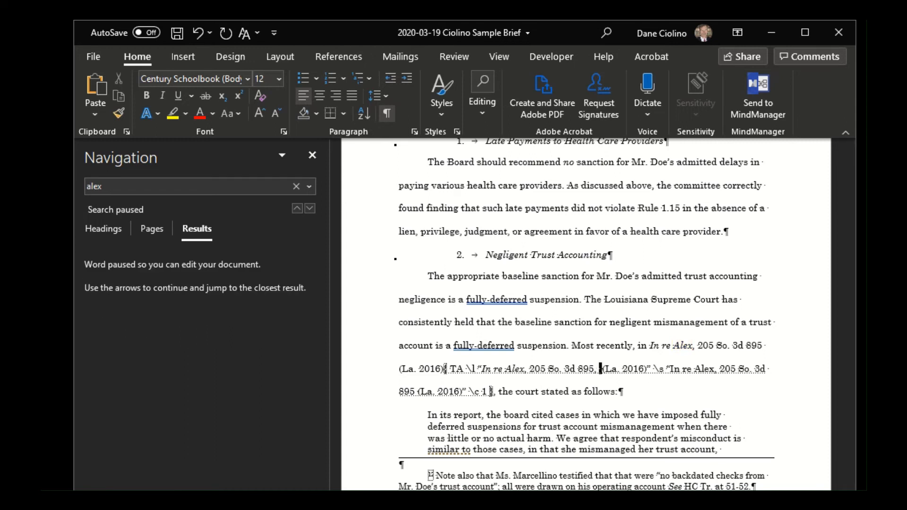
{"action": "type", "text": "54"}
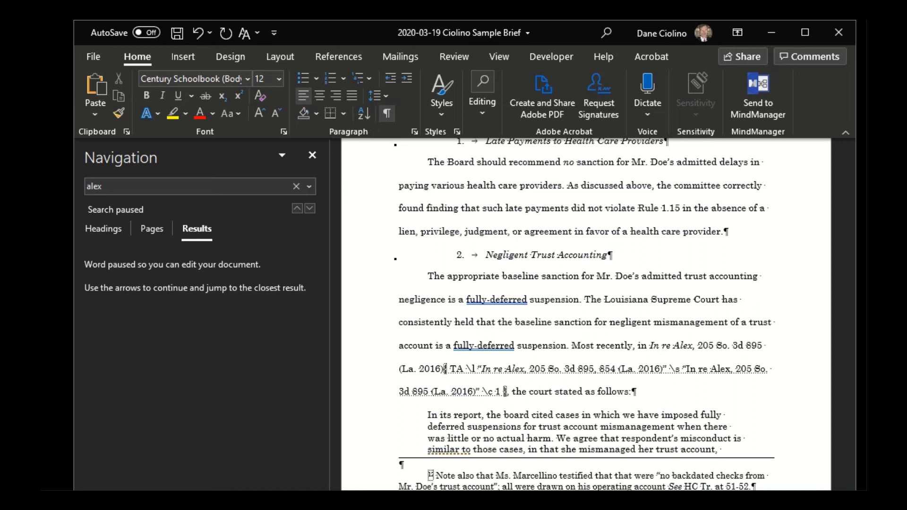
{"action": "key", "text": "BackSpace"}
{"action": "key", "text": "BackSpace"}
{"action": "key", "text": "BackSpace"}
{"action": "key", "text": "BackSpace"}
{"action": "key", "text": "BackSpace"}
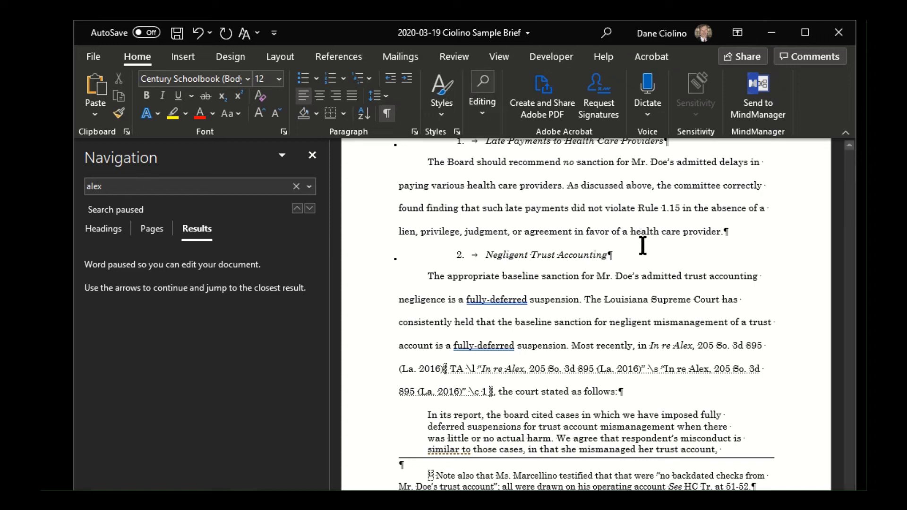
- Return to the Table of Authorities and update the Cases field
{"action": "scroll", "coordinate": [642, 245], "scroll_direction": "up", "scroll_amount": 2}
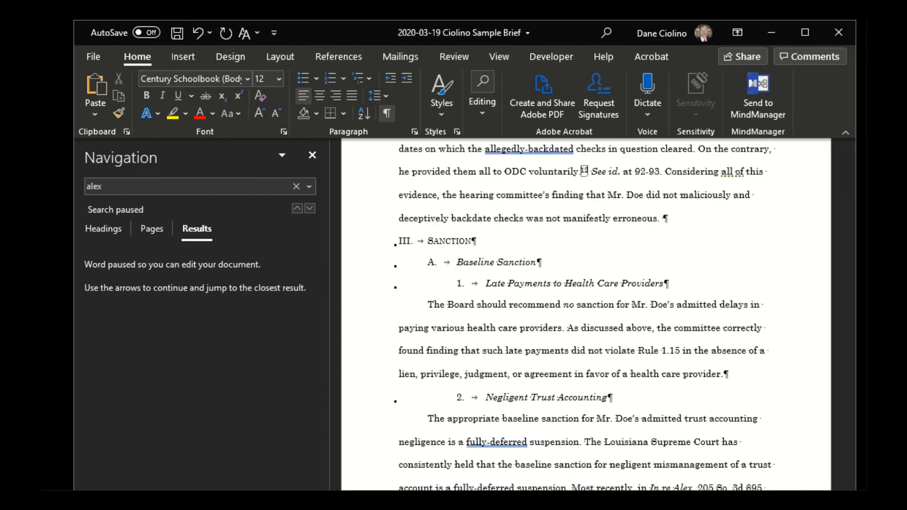
{"action": "left_click_drag", "start_coordinate": [849, 501], "coordinate": [827, 231]}
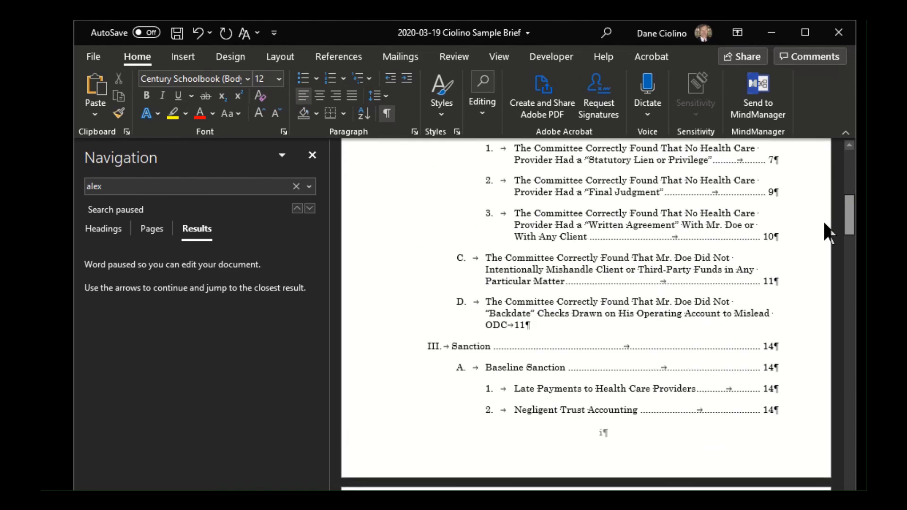
{"action": "left_click_drag", "start_coordinate": [826, 232], "coordinate": [830, 287]}
{"action": "left_click", "coordinate": [502, 264]}
{"action": "scroll", "coordinate": [502, 262], "scroll_direction": "up", "scroll_amount": 5}
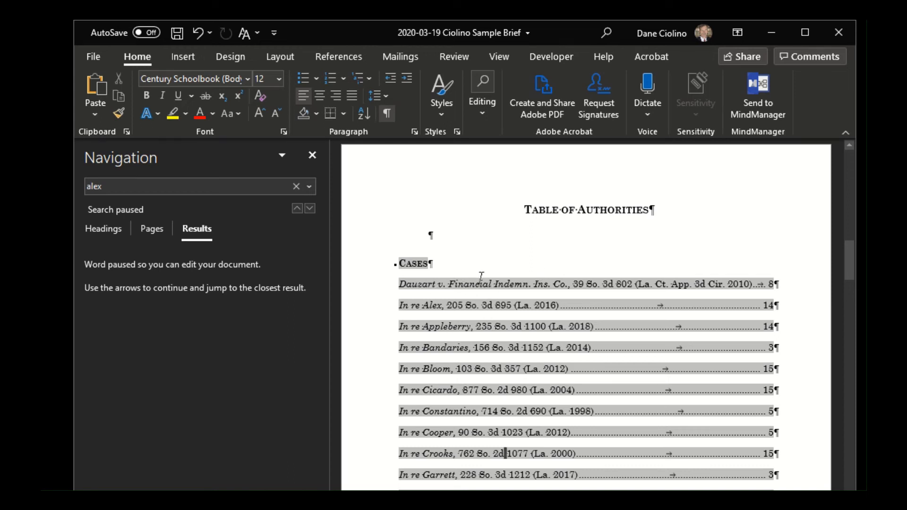
{"action": "right_click", "coordinate": [488, 306]}
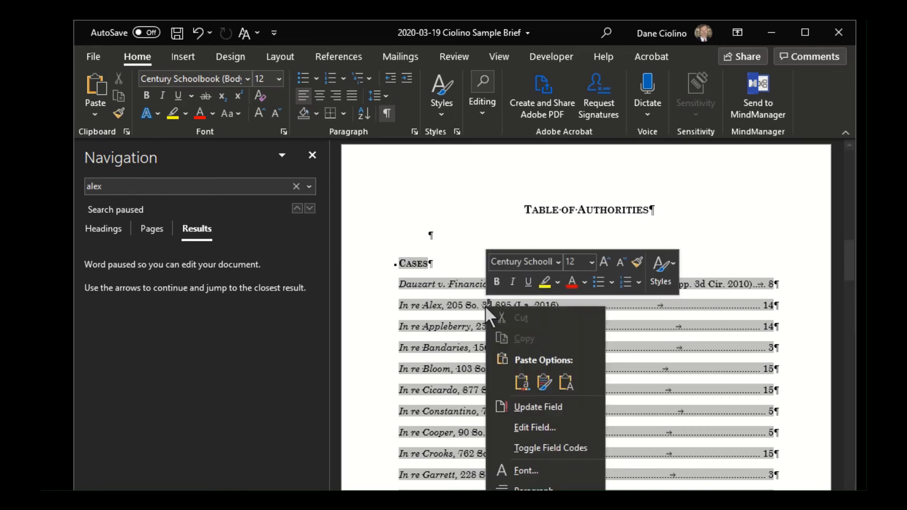
{"action": "left_click", "coordinate": [539, 407]}
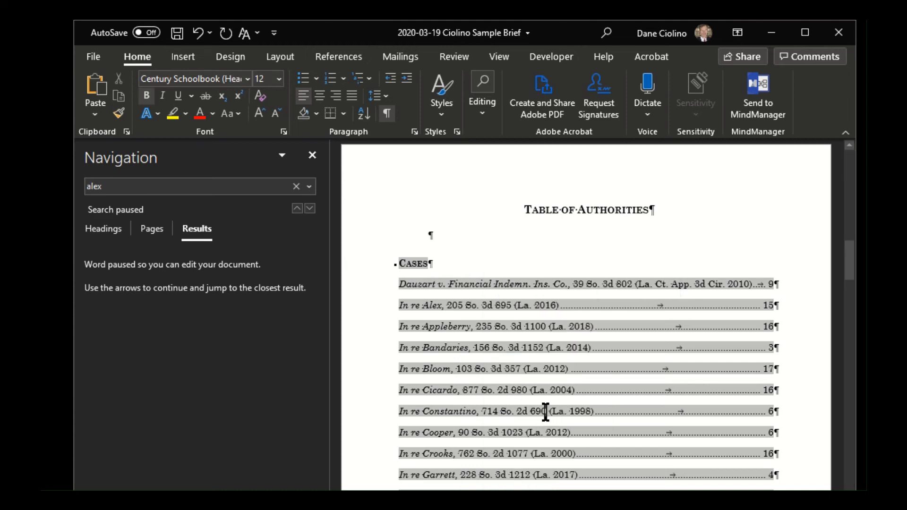
- Update the Statutes, Other Authorities and Rules fields in the Table of Authorities
{"action": "scroll", "coordinate": [546, 412], "scroll_direction": "down", "scroll_amount": 15}
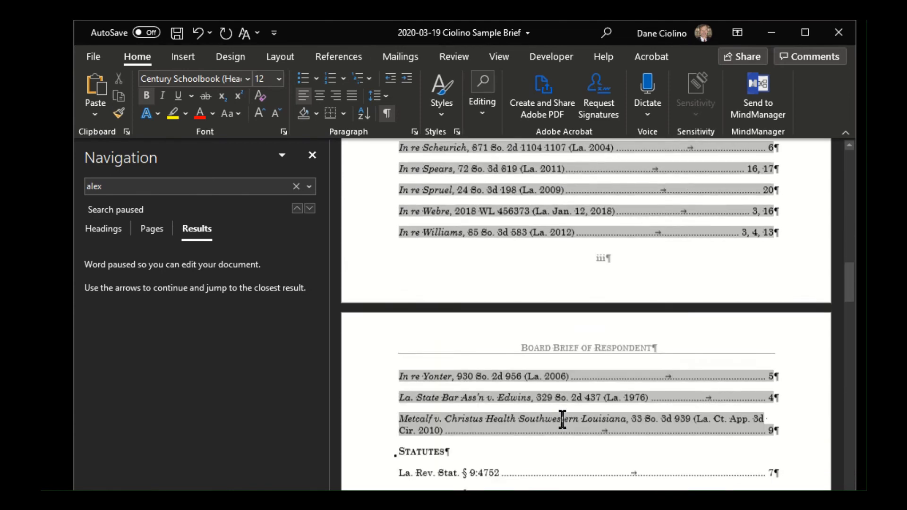
{"action": "right_click", "coordinate": [429, 325]}
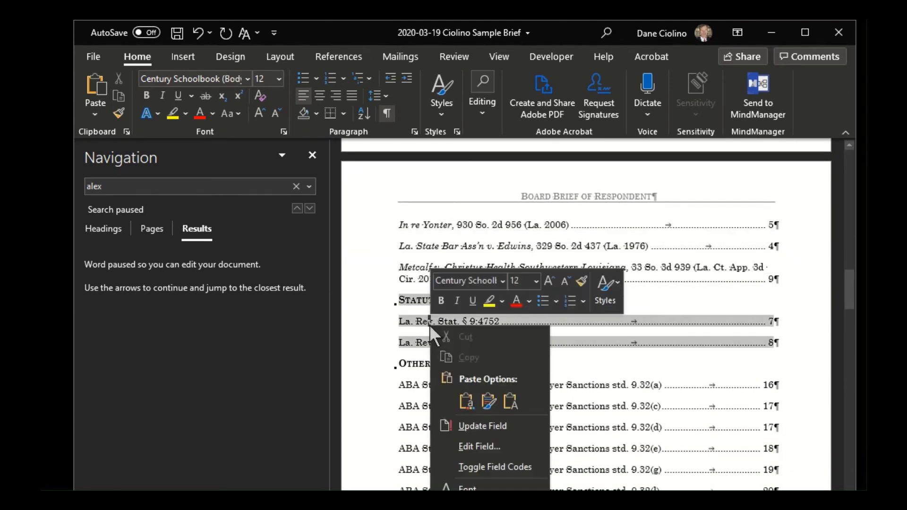
{"action": "left_click", "coordinate": [488, 418]}
{"action": "scroll", "coordinate": [488, 418], "scroll_direction": "down", "scroll_amount": 3}
{"action": "right_click", "coordinate": [477, 290]}
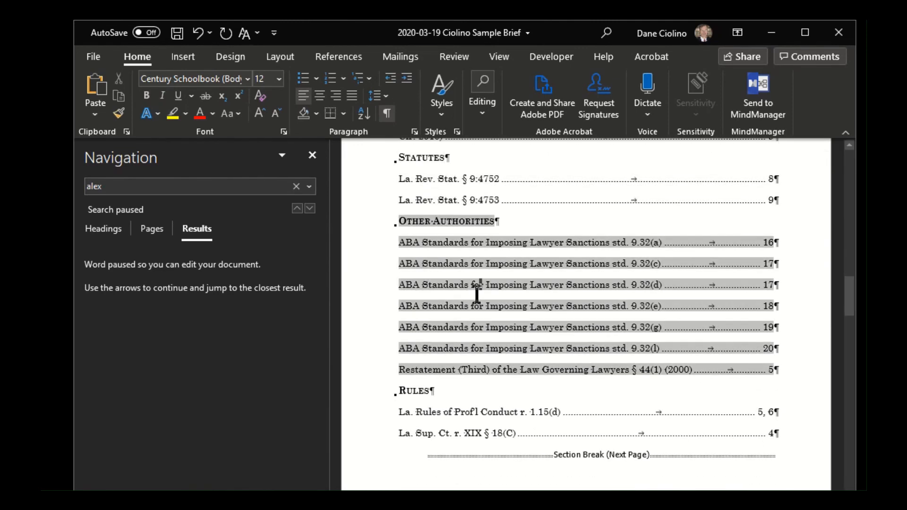
{"action": "left_click", "coordinate": [525, 394]}
{"action": "scroll", "coordinate": [456, 270], "scroll_direction": "down", "scroll_amount": 3}
{"action": "right_click", "coordinate": [457, 271]}
{"action": "left_click", "coordinate": [517, 367]}
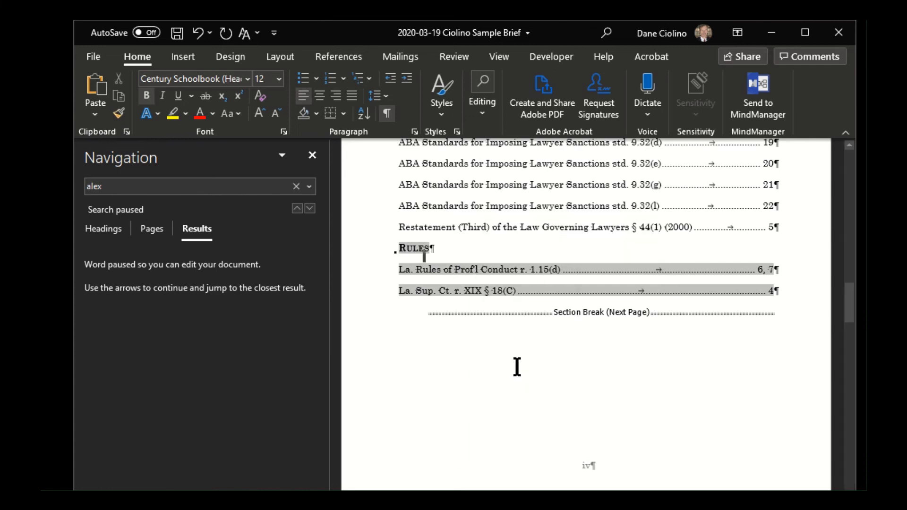
- Delete the empty paragraph between the Table of Authorities title and the Cases heading, and undo the deletion
{"action": "scroll", "coordinate": [544, 357], "scroll_direction": "up", "scroll_amount": 15}
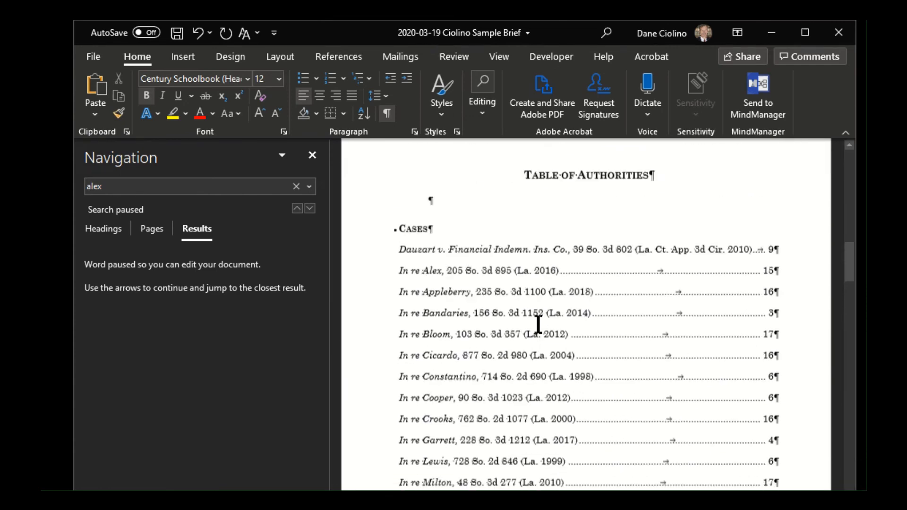
{"action": "left_click", "coordinate": [473, 411]}
{"action": "key", "text": "Delete"}
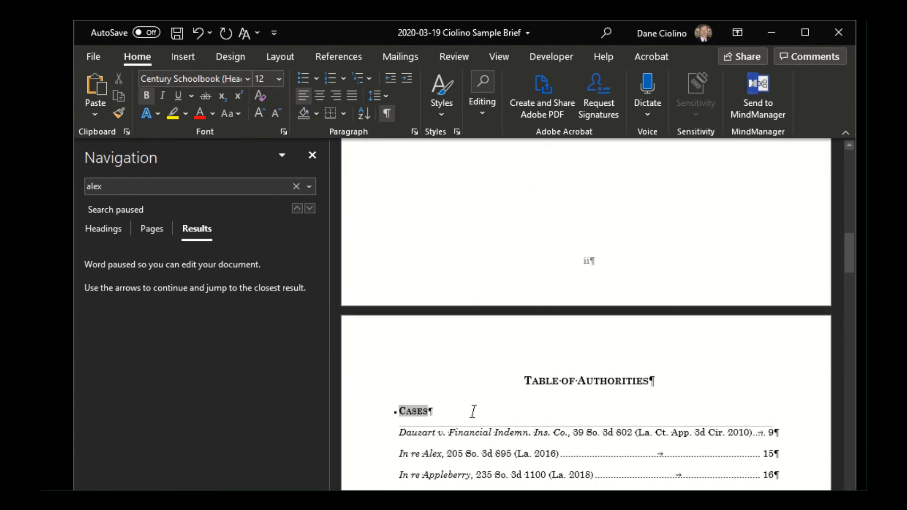
{"action": "left_click", "coordinate": [596, 475]}
{"action": "left_click", "coordinate": [197, 32]}
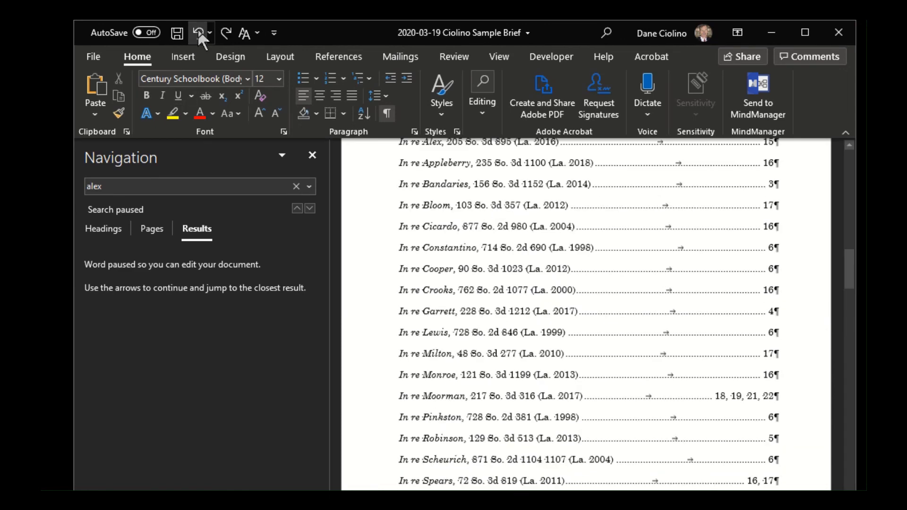
{"action": "scroll", "coordinate": [527, 268], "scroll_direction": "up", "scroll_amount": 3}
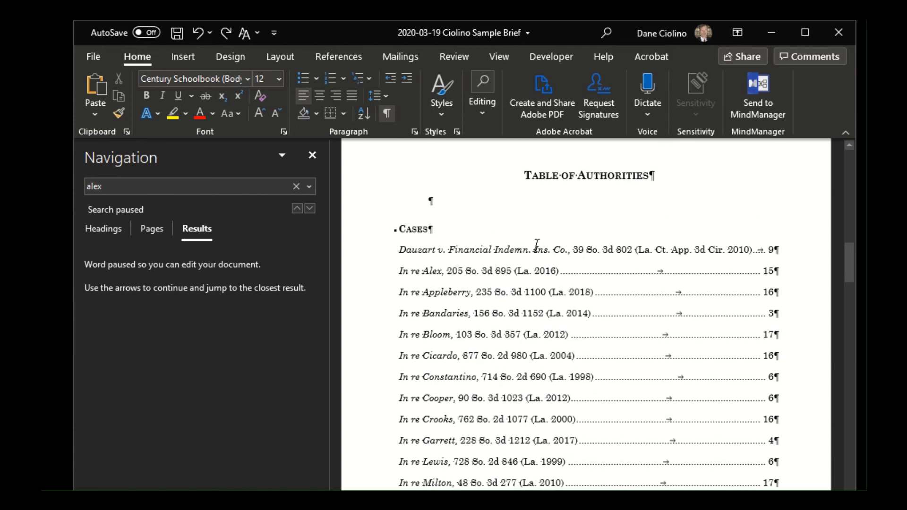